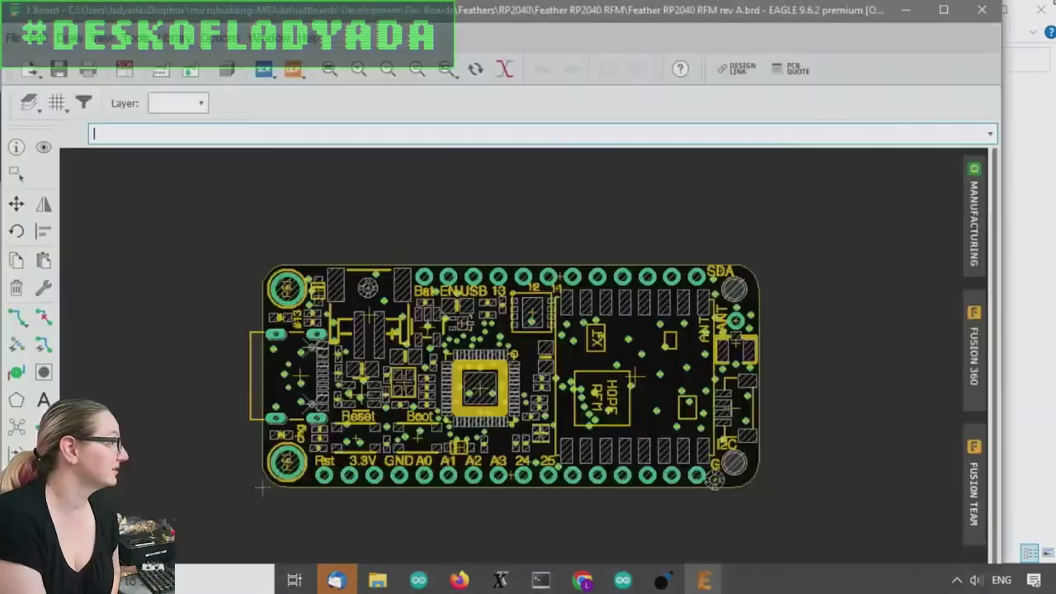
- Apply the basictop layer preset to the Feather RP2040 RFM board and view the radio module and antenna connector area
{"action": "left_click", "coordinate": [28, 102]}
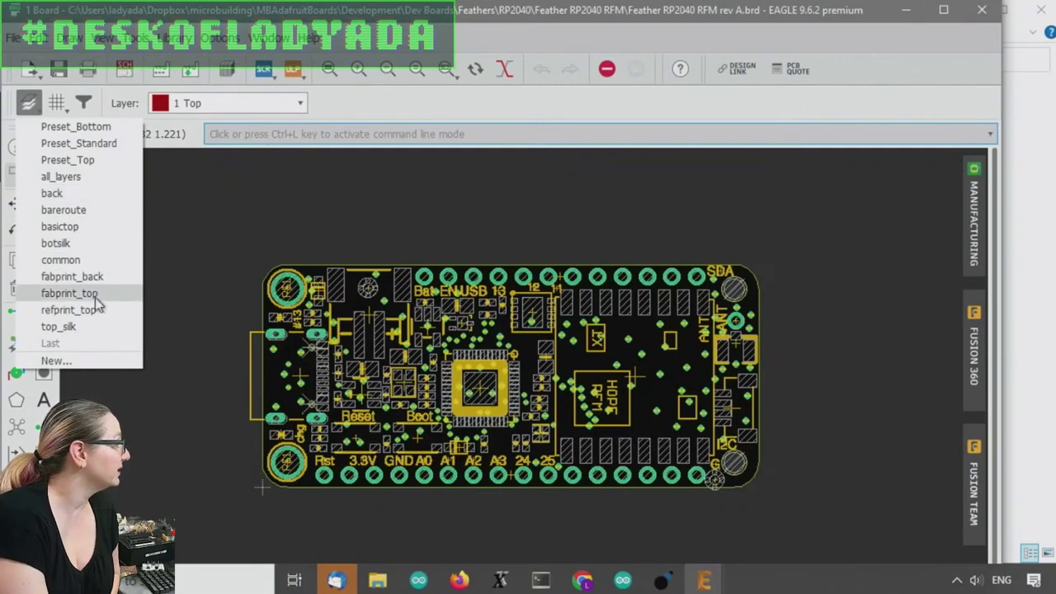
{"action": "left_click", "coordinate": [84, 228]}
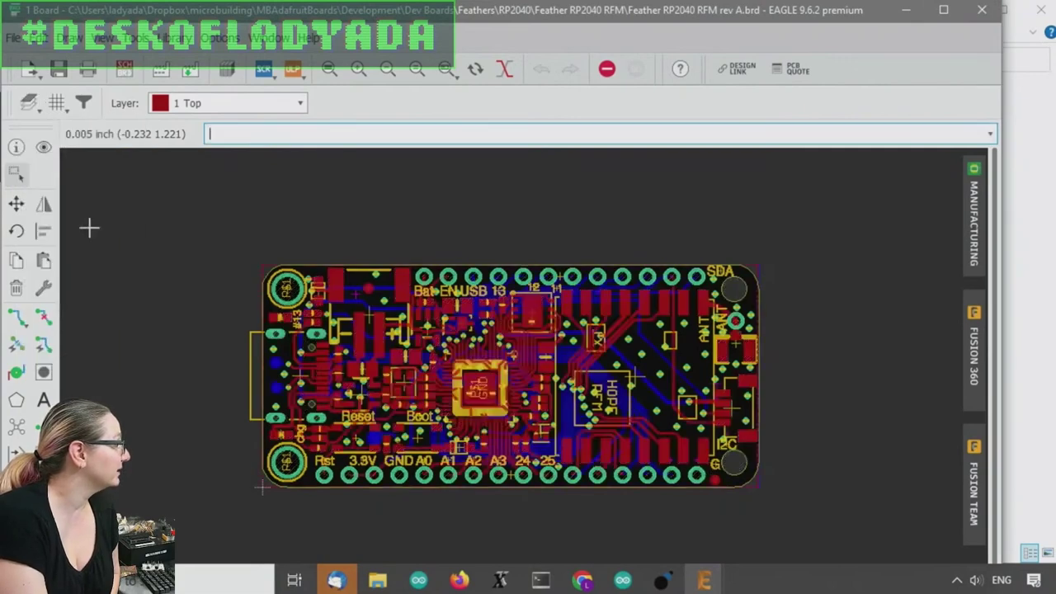
{"action": "scroll", "coordinate": [858, 462], "scroll_direction": "up", "scroll_amount": 2}
{"action": "scroll", "coordinate": [792, 280], "scroll_direction": "up", "scroll_amount": 2}
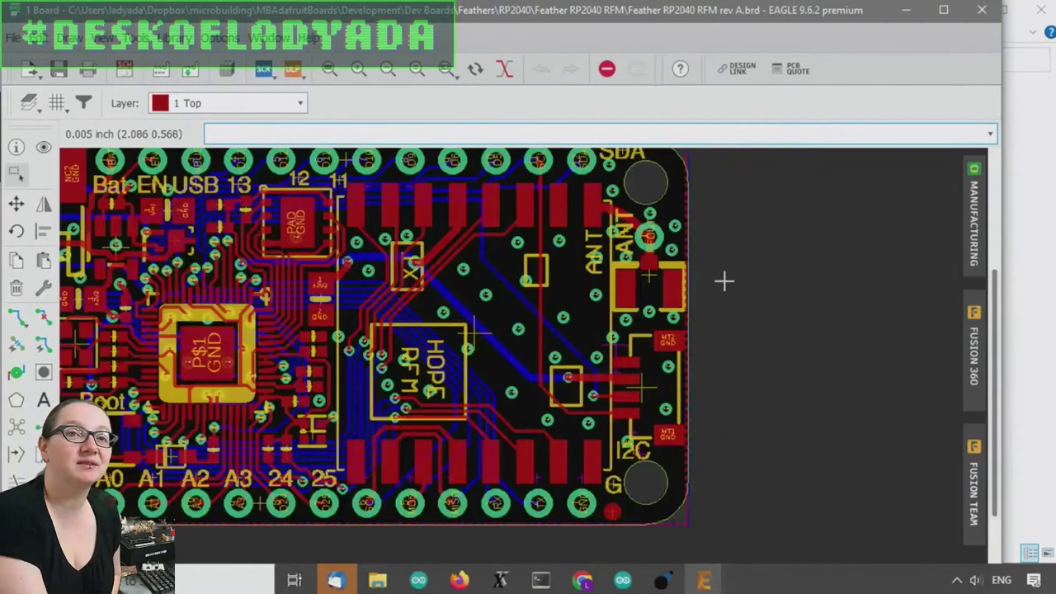
- Turn on the tDocu layer in the visible layers and inspect the antenna connector at the board's edge
{"action": "left_click", "coordinate": [29, 103]}
{"action": "scroll", "coordinate": [101, 308], "scroll_direction": "down", "scroll_amount": 20}
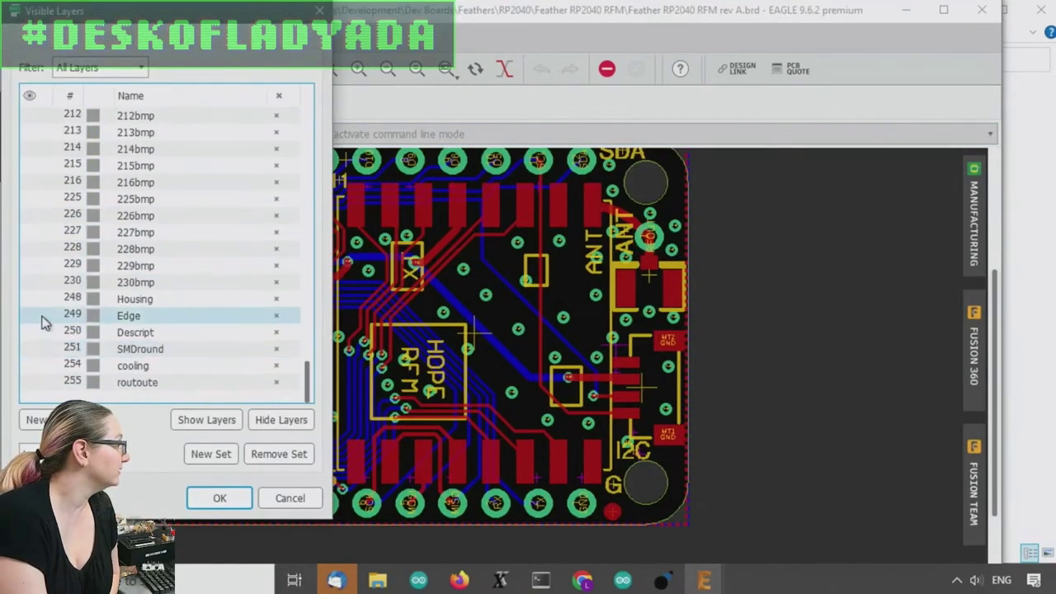
{"action": "scroll", "coordinate": [47, 296], "scroll_direction": "up", "scroll_amount": 5}
{"action": "scroll", "coordinate": [47, 295], "scroll_direction": "up", "scroll_amount": 15}
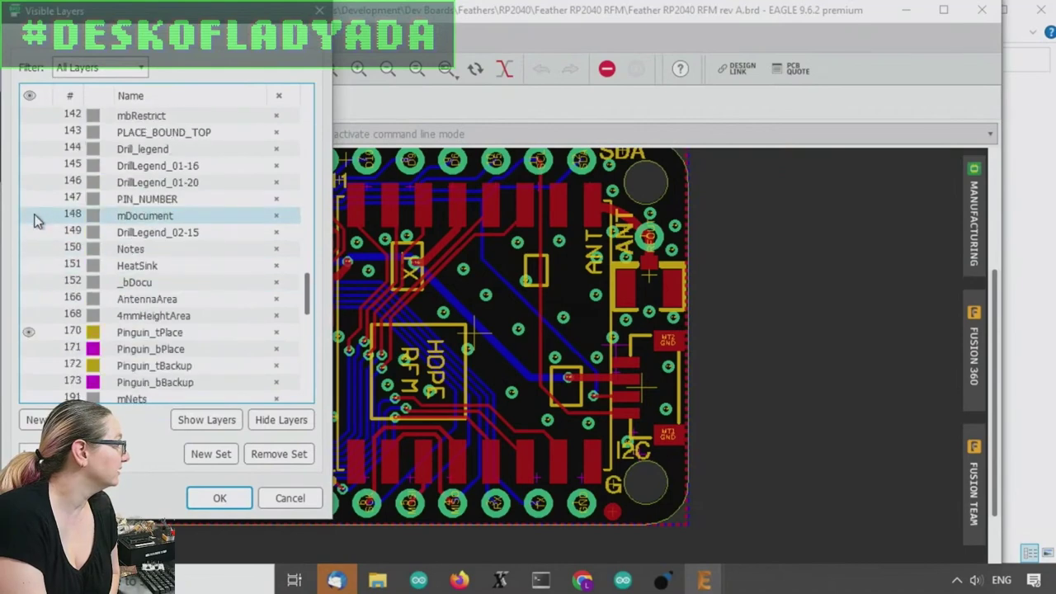
{"action": "scroll", "coordinate": [36, 219], "scroll_direction": "up", "scroll_amount": 9}
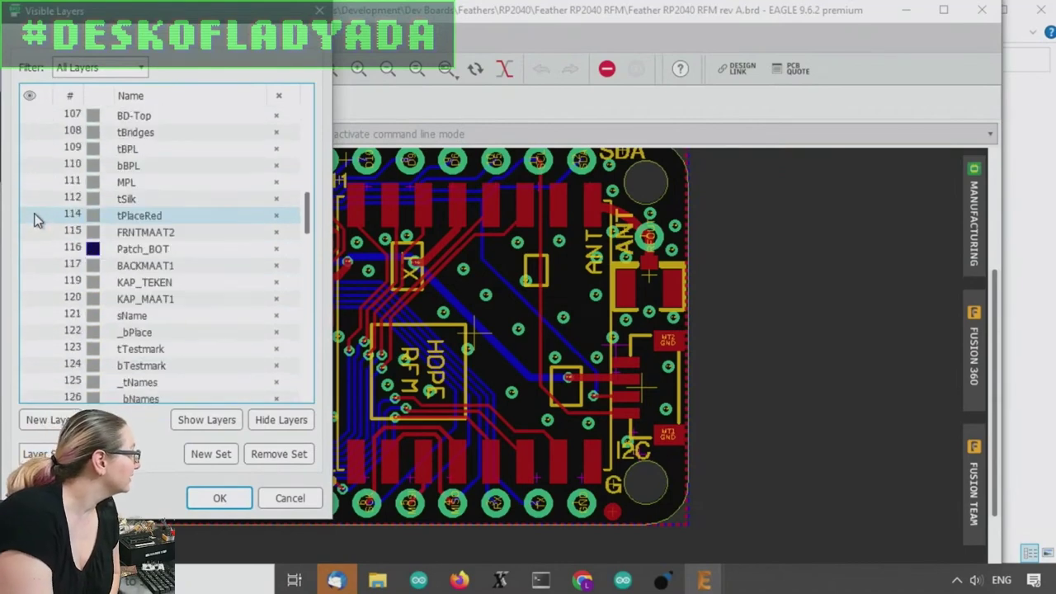
{"action": "scroll", "coordinate": [36, 219], "scroll_direction": "up", "scroll_amount": 3}
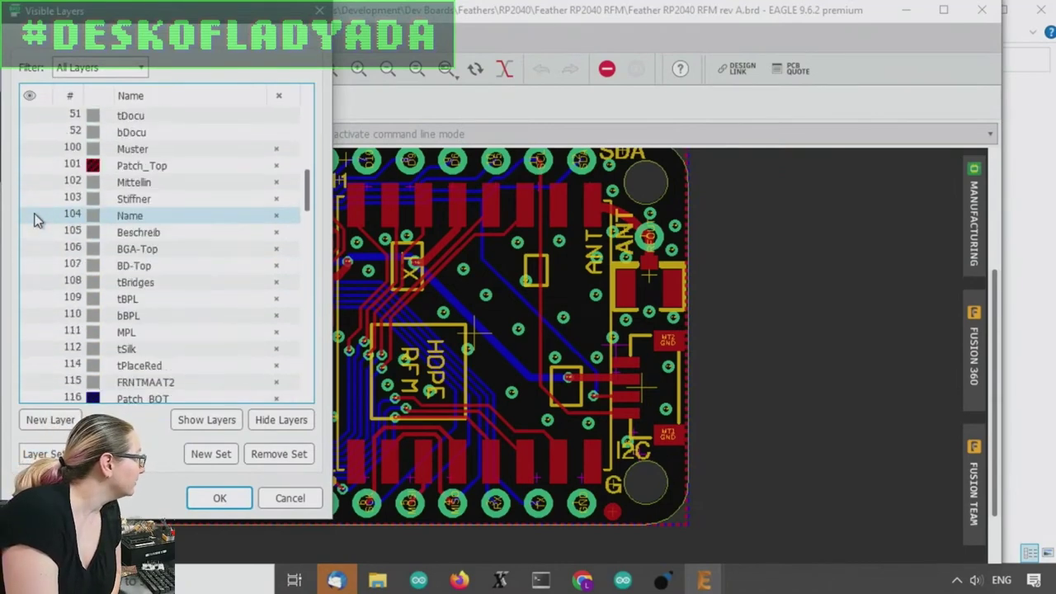
{"action": "left_click", "coordinate": [27, 117]}
{"action": "left_click", "coordinate": [281, 495]}
{"action": "scroll", "coordinate": [643, 278], "scroll_direction": "up", "scroll_amount": 2}
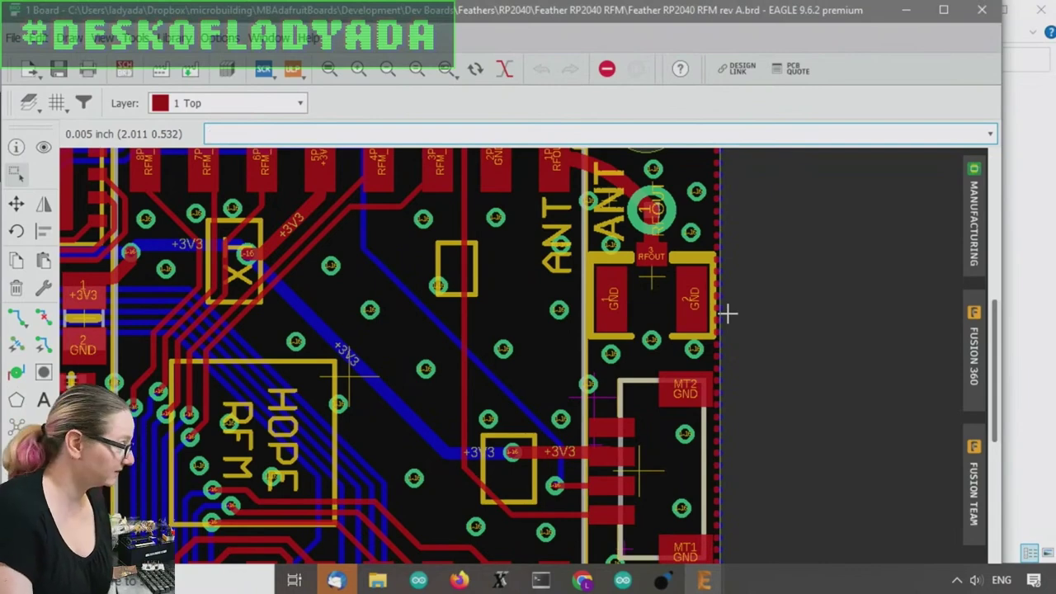
- Switch to the Digi-Key site in Chrome, search for "antenna" and open the RF Antennas category
{"action": "left_click", "coordinate": [583, 580]}
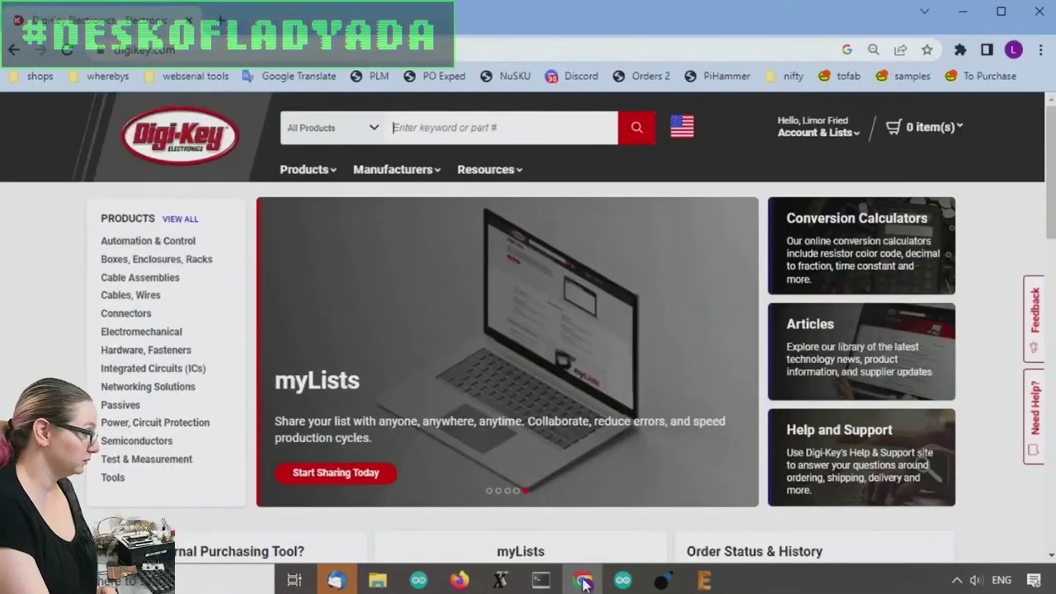
{"action": "left_click", "coordinate": [541, 126]}
{"action": "type", "text": "antenna"}
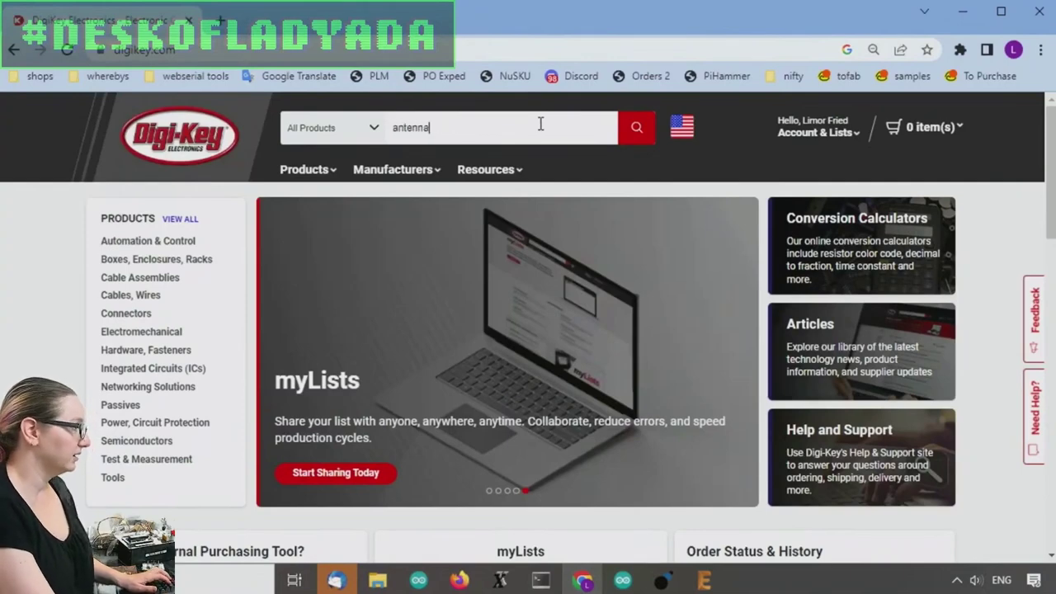
{"action": "key", "text": "Return"}
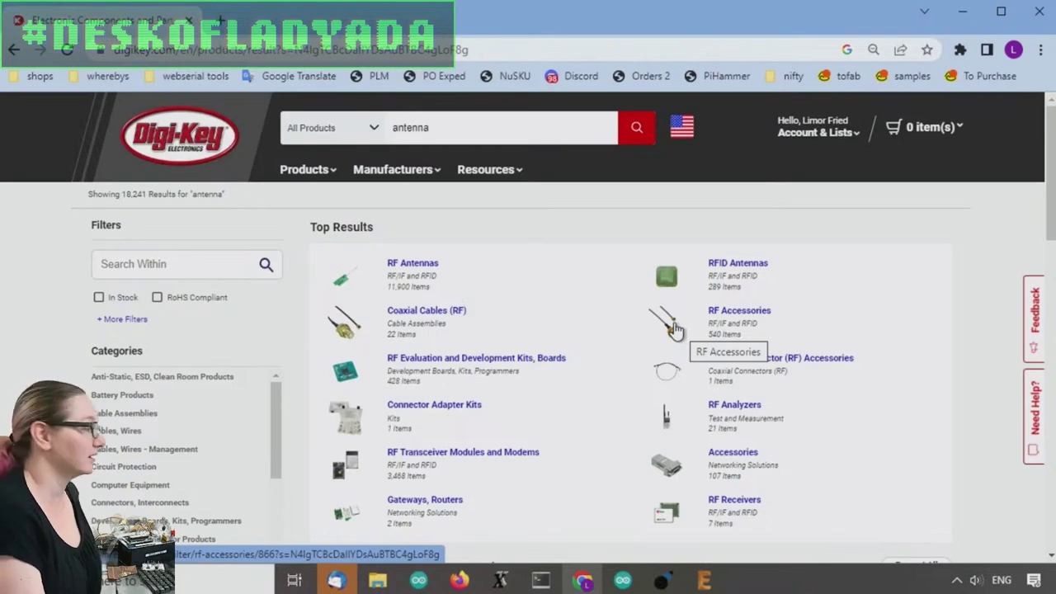
{"action": "left_click", "coordinate": [407, 273]}
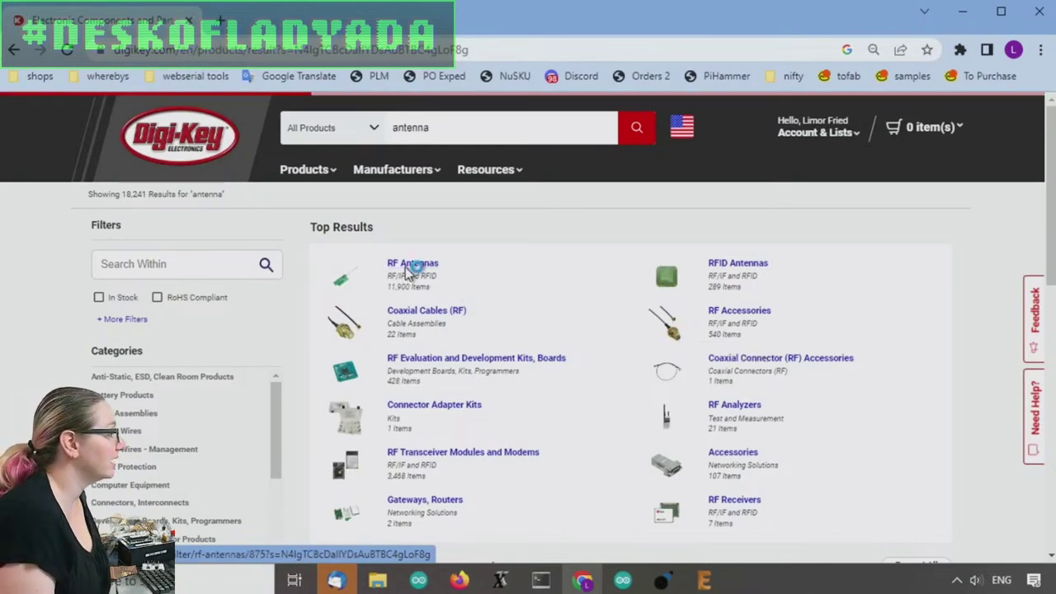
- Choose 1 as the number of bands in the RF antenna filters
{"action": "scroll", "coordinate": [970, 401], "scroll_direction": "down", "scroll_amount": 10}
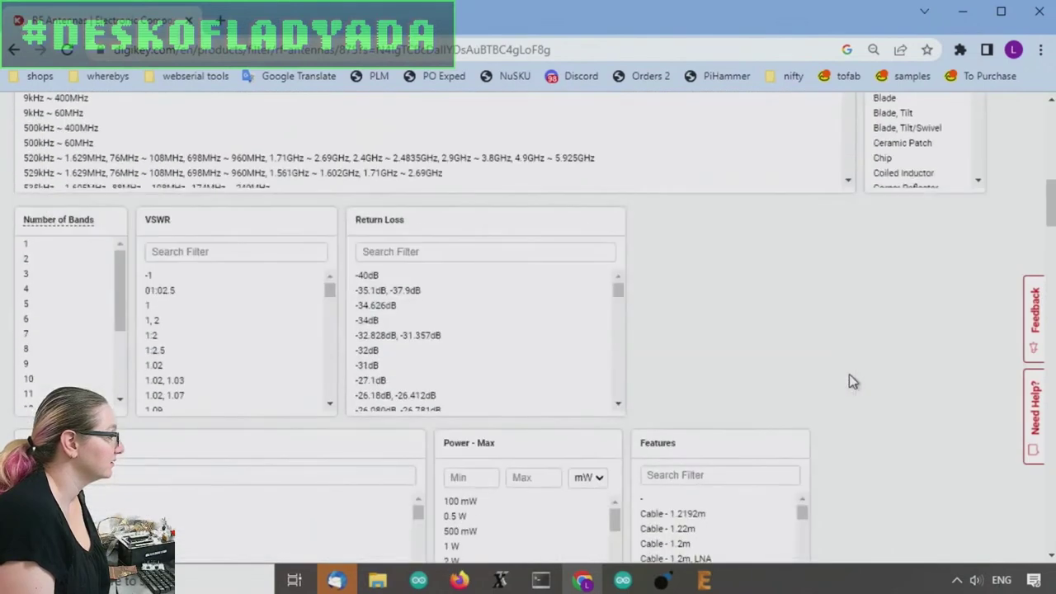
{"action": "scroll", "coordinate": [786, 394], "scroll_direction": "up", "scroll_amount": 2}
{"action": "scroll", "coordinate": [786, 394], "scroll_direction": "up", "scroll_amount": 2}
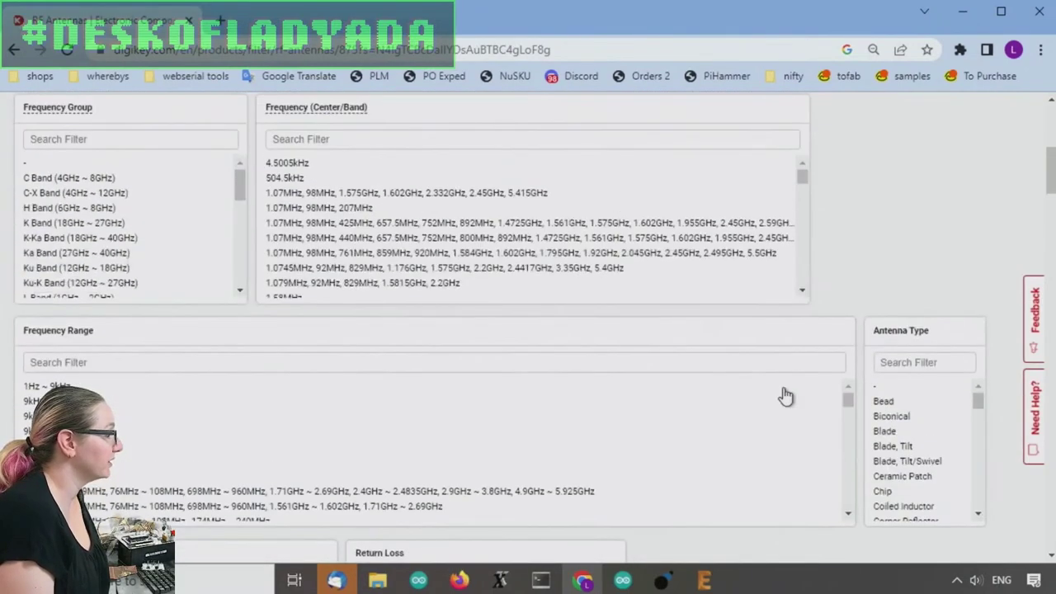
{"action": "scroll", "coordinate": [820, 153], "scroll_direction": "down", "scroll_amount": 4}
{"action": "scroll", "coordinate": [186, 149], "scroll_direction": "down", "scroll_amount": 3}
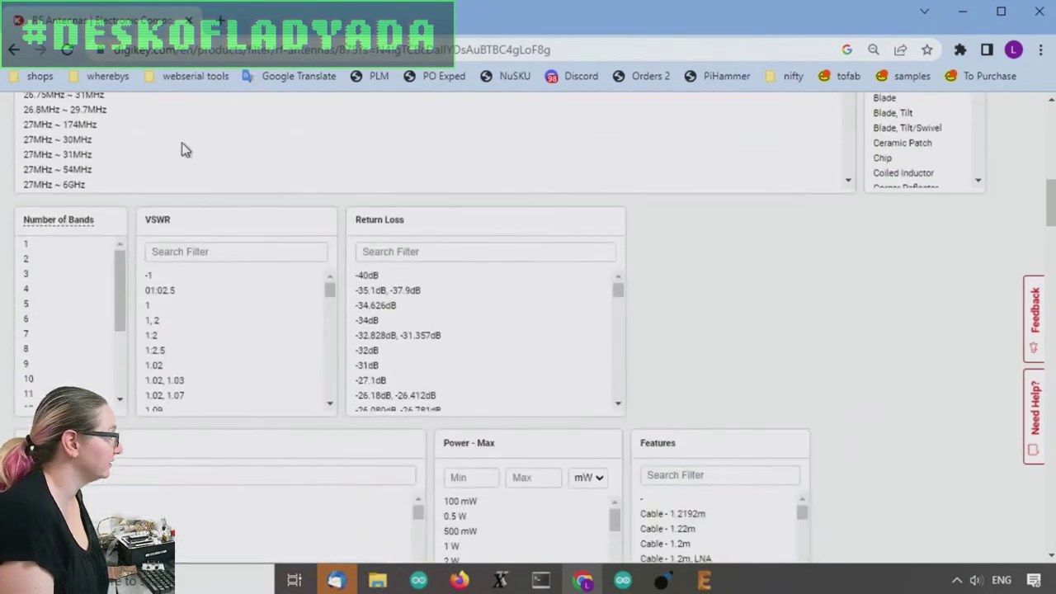
{"action": "left_click", "coordinate": [24, 246]}
{"action": "scroll", "coordinate": [912, 367], "scroll_direction": "down", "scroll_amount": 3}
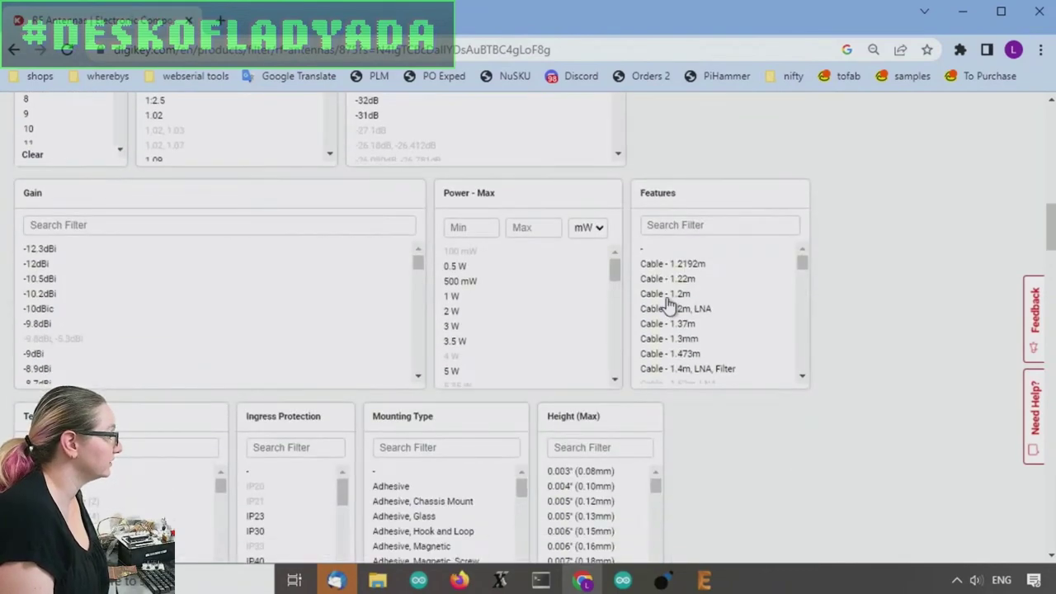
{"action": "scroll", "coordinate": [957, 391], "scroll_direction": "down", "scroll_amount": 5}
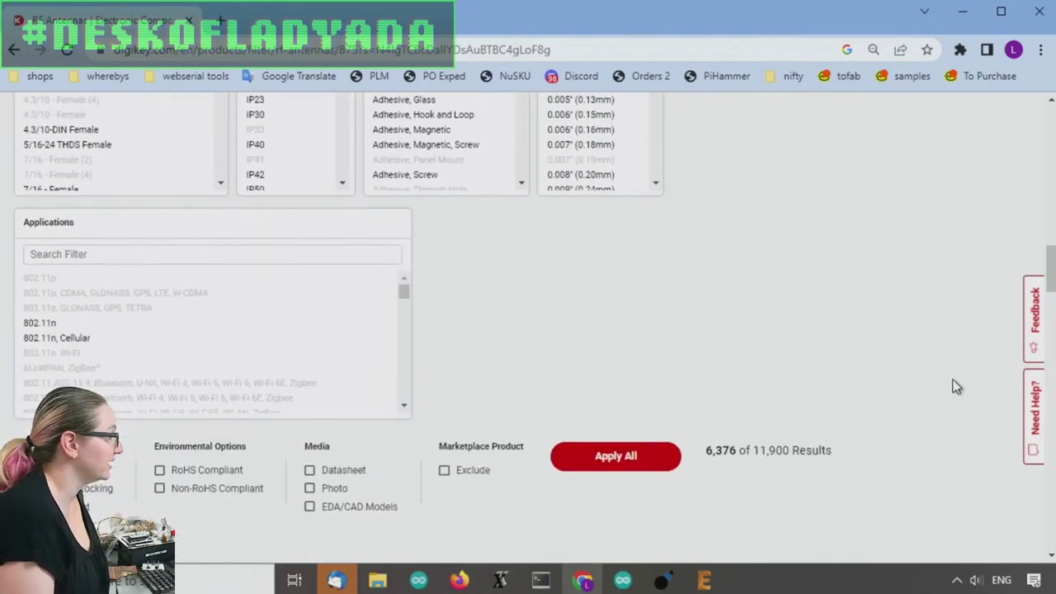
- Restrict the product status to Active and apply all the chosen antenna filters
{"action": "scroll", "coordinate": [957, 388], "scroll_direction": "up", "scroll_amount": 10}
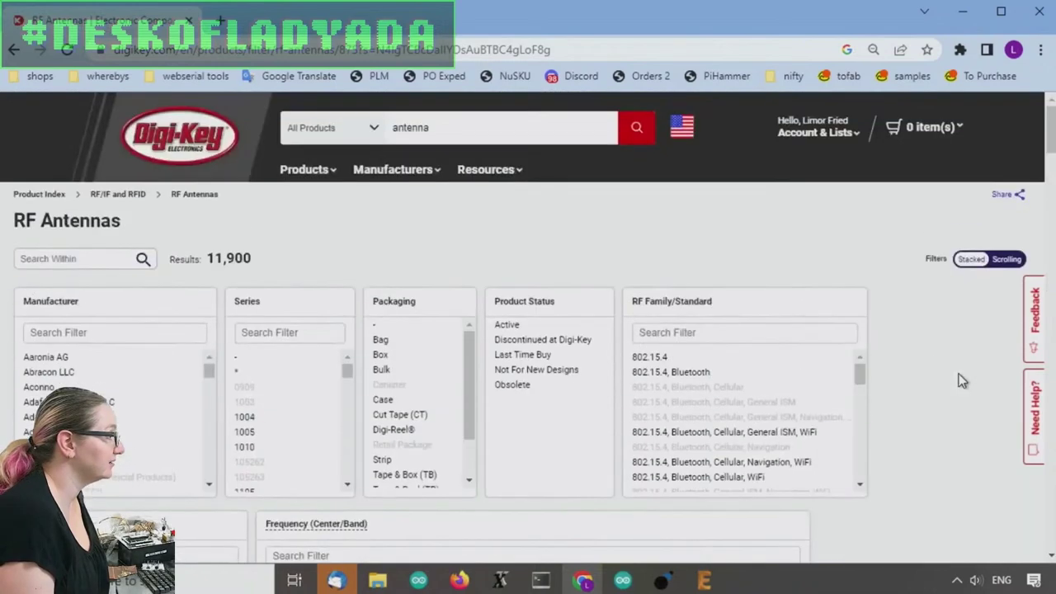
{"action": "left_click", "coordinate": [520, 327]}
{"action": "scroll", "coordinate": [973, 347], "scroll_direction": "down", "scroll_amount": 4}
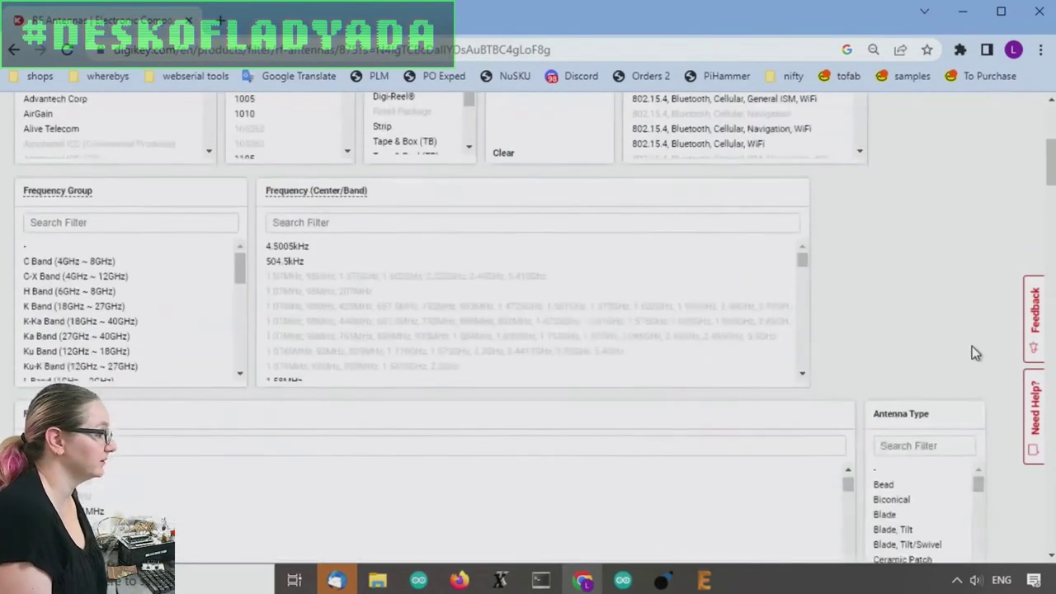
{"action": "scroll", "coordinate": [971, 342], "scroll_direction": "down", "scroll_amount": 10}
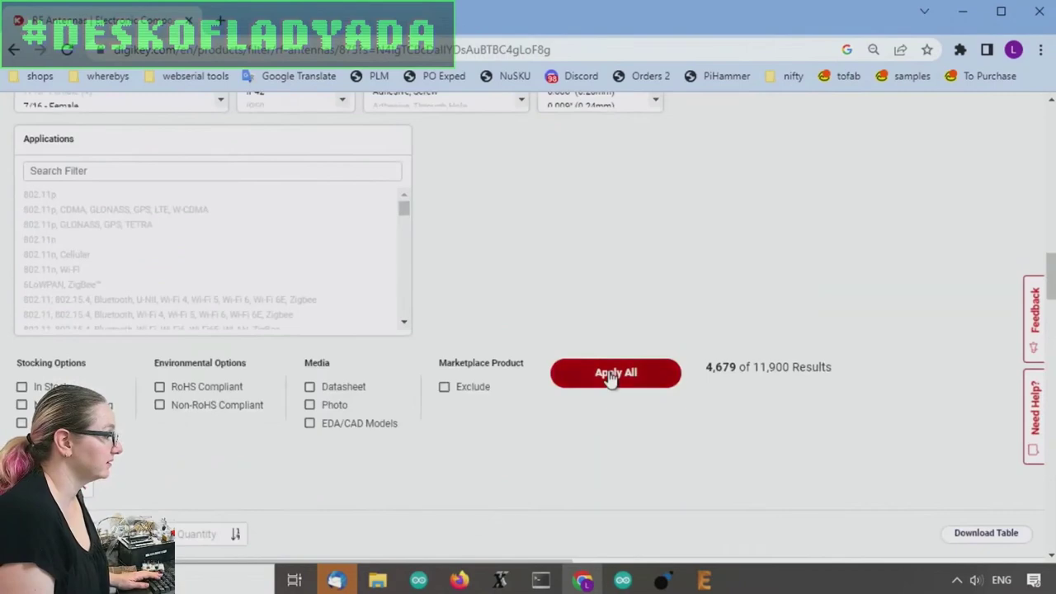
{"action": "left_click", "coordinate": [614, 375]}
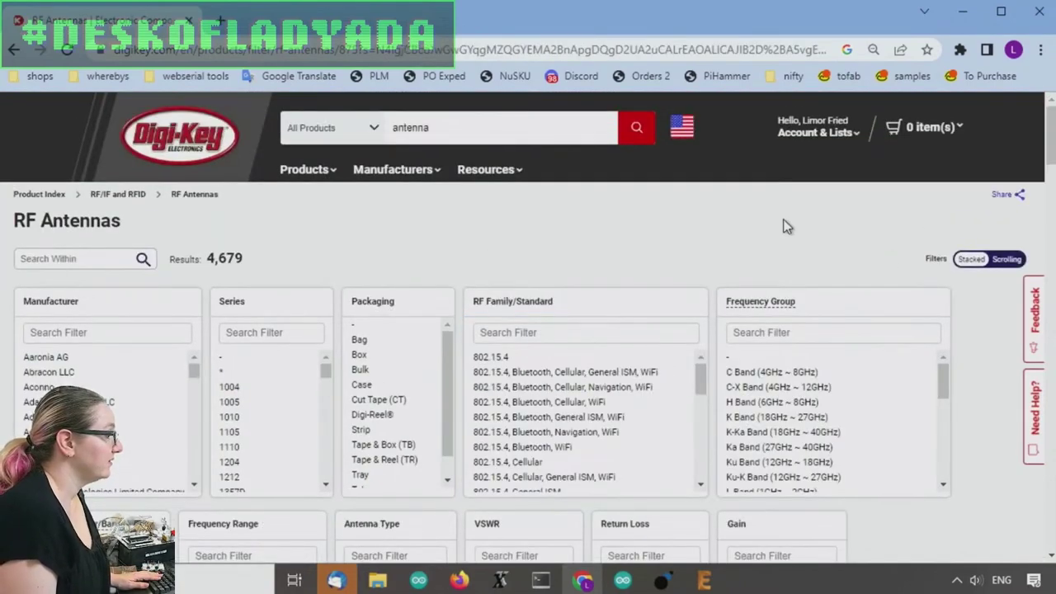
- Look through the Frequency Group and Frequency Range options for entries covering the 868 to 915 MHz bands
{"action": "scroll", "coordinate": [704, 246], "scroll_direction": "down", "scroll_amount": 2}
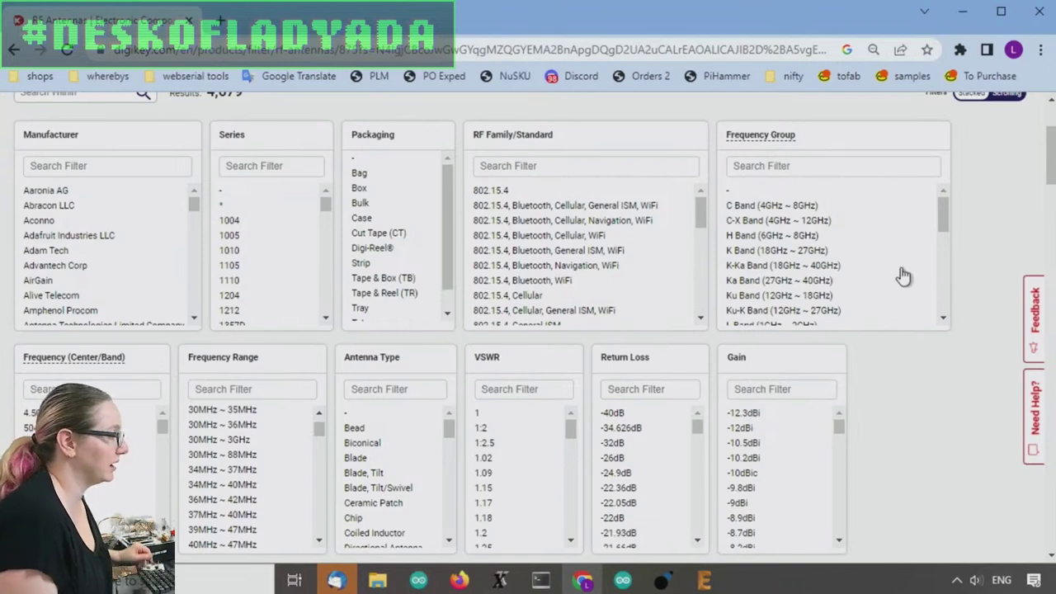
{"action": "left_click_drag", "start_coordinate": [944, 219], "coordinate": [945, 266]}
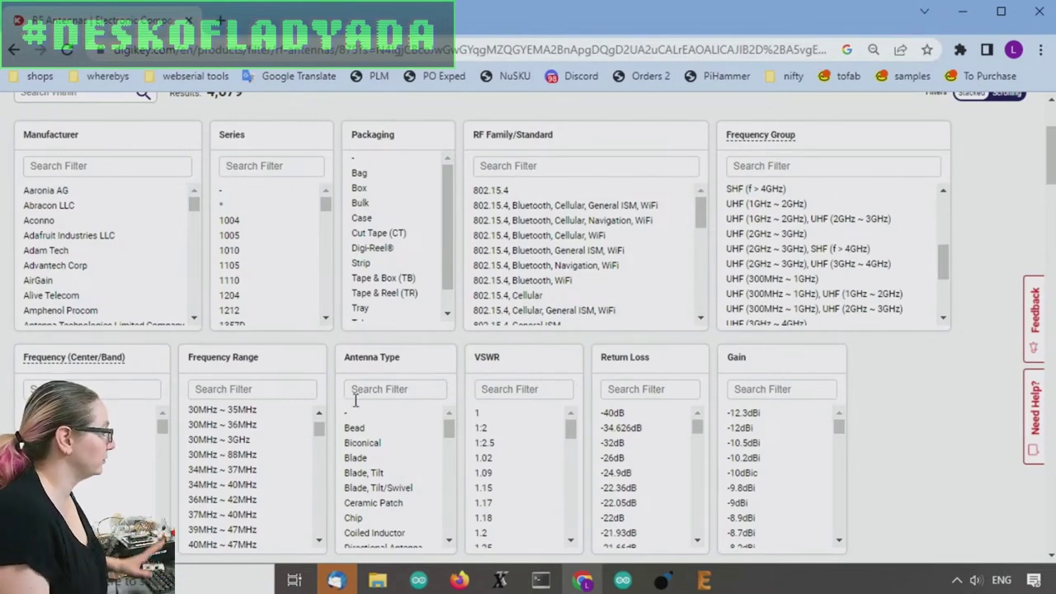
{"action": "scroll", "coordinate": [1023, 171], "scroll_direction": "down", "scroll_amount": 2}
{"action": "scroll", "coordinate": [822, 200], "scroll_direction": "up", "scroll_amount": 2}
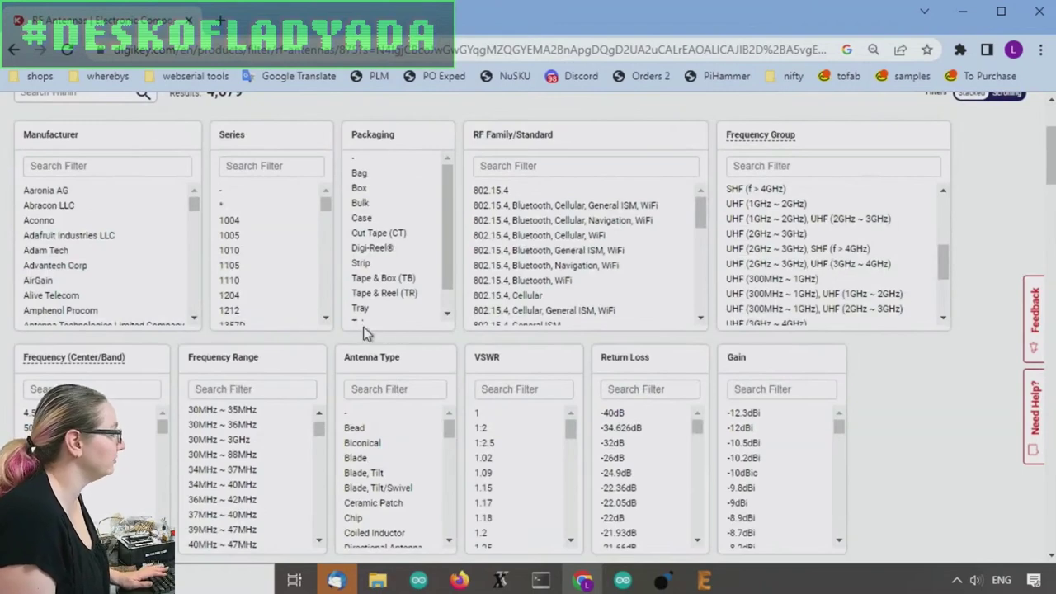
{"action": "scroll", "coordinate": [359, 334], "scroll_direction": "down", "scroll_amount": 1}
{"action": "left_click_drag", "start_coordinate": [320, 350], "coordinate": [324, 380]}
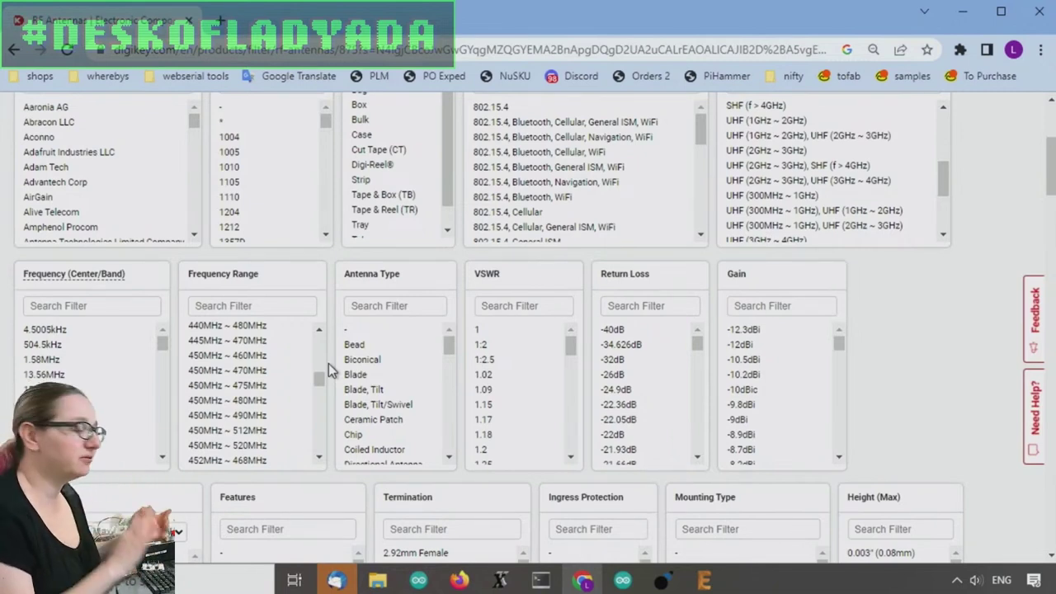
{"action": "scroll", "coordinate": [276, 423], "scroll_direction": "down", "scroll_amount": 10}
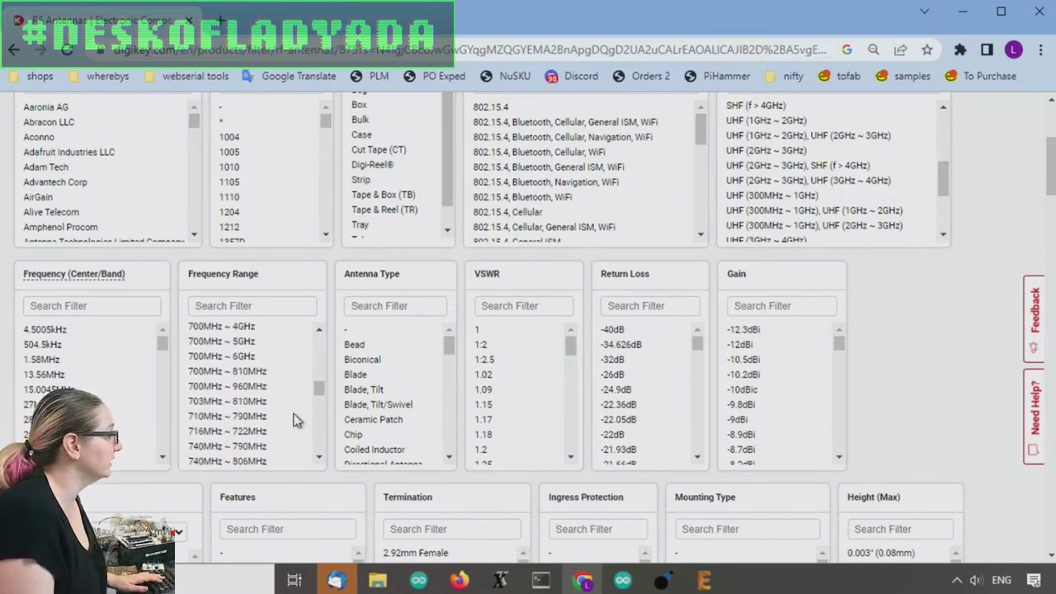
{"action": "left_click_drag", "start_coordinate": [327, 398], "coordinate": [319, 411]}
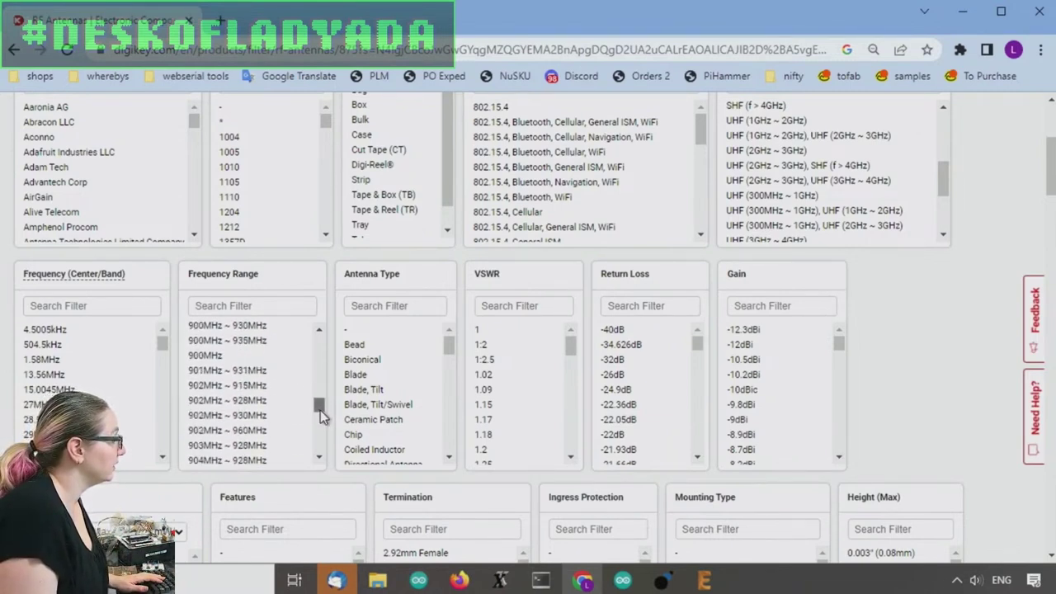
{"action": "scroll", "coordinate": [299, 413], "scroll_direction": "up", "scroll_amount": 3}
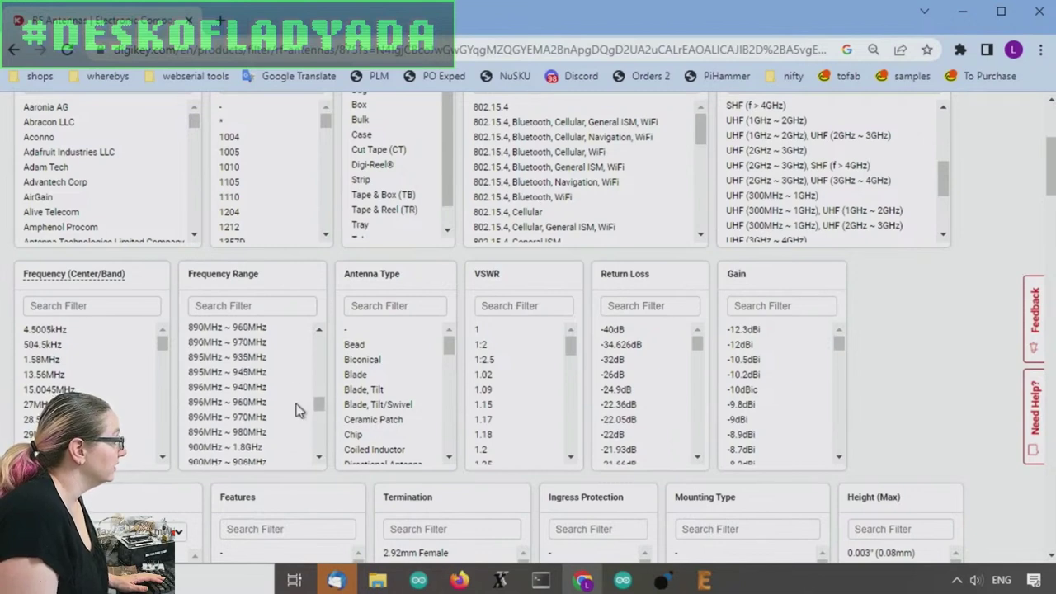
{"action": "scroll", "coordinate": [270, 398], "scroll_direction": "up", "scroll_amount": 3}
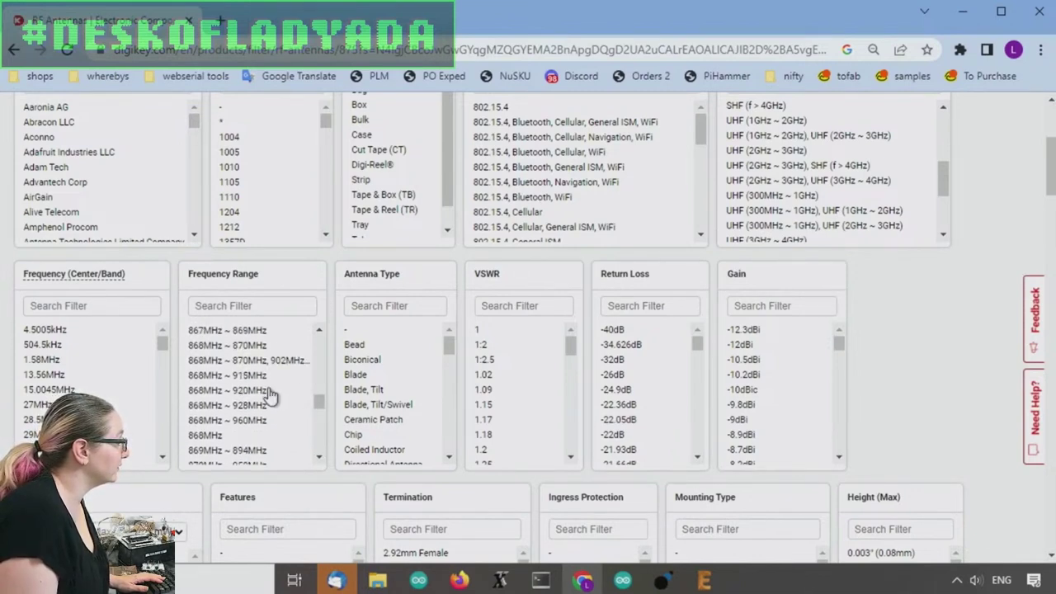
{"action": "scroll", "coordinate": [278, 394], "scroll_direction": "up", "scroll_amount": 3}
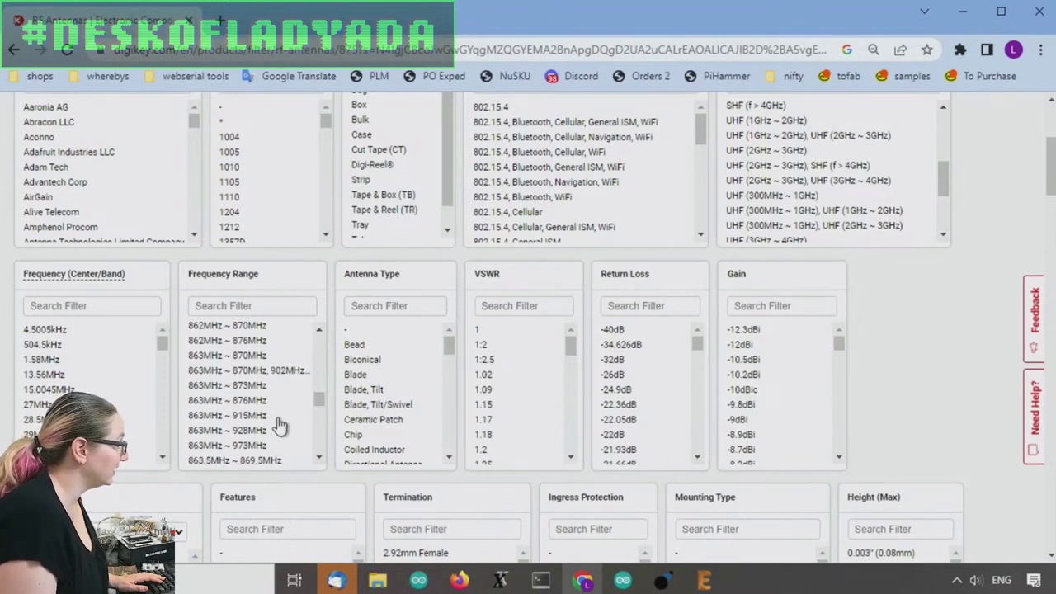
- Select the frequency ranges 863MHz ~ 928MHz, 863MHz ~ 973MHz and 865MHz ~ 945MHz
{"action": "scroll", "coordinate": [279, 425], "scroll_direction": "down", "scroll_amount": 2}
{"action": "left_click_drag", "start_coordinate": [270, 347], "coordinate": [279, 368]}
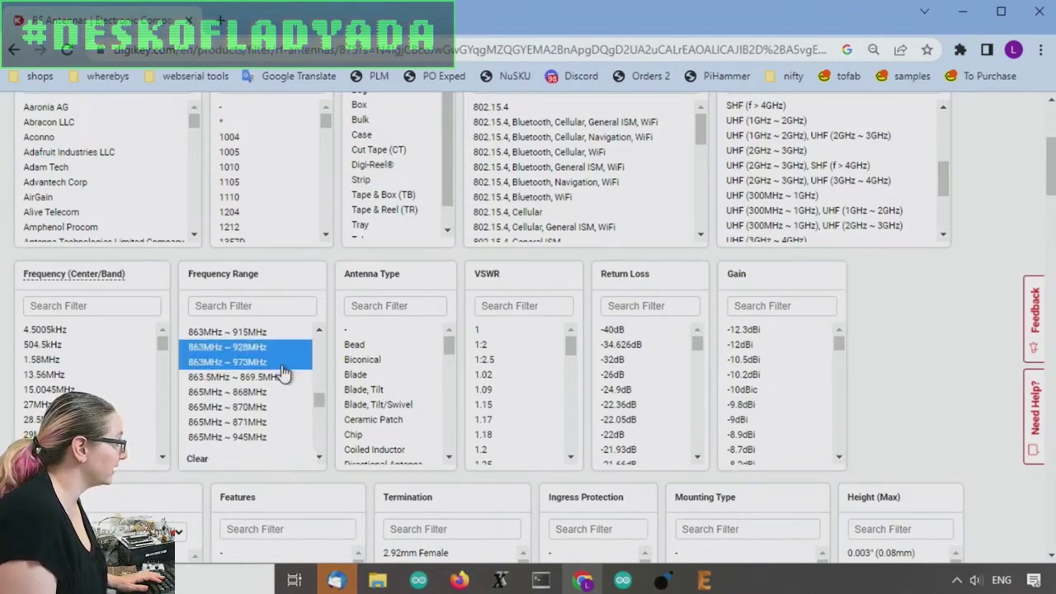
{"action": "left_click", "coordinate": [275, 437], "text": "ctrl"}
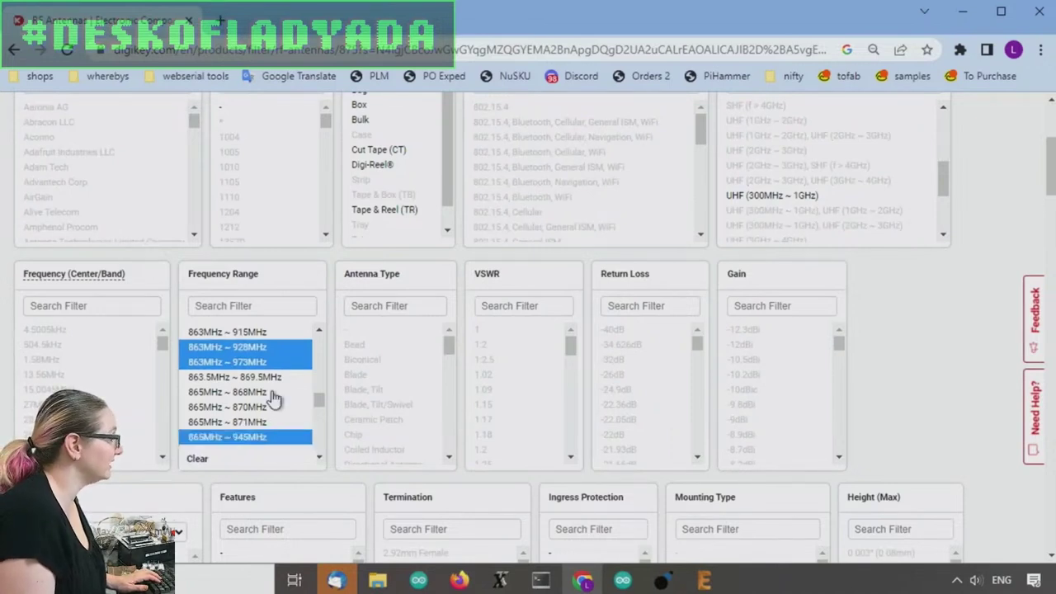
- Add the frequency ranges 865MHz ~ 956MHz through 865MHz ~ 965MHz and 868MHz ~ 915MHz through 868MHz ~ 960MHz to the selection
{"action": "scroll", "coordinate": [275, 399], "scroll_direction": "down", "scroll_amount": 1}
{"action": "left_click_drag", "start_coordinate": [275, 368], "coordinate": [269, 421]}
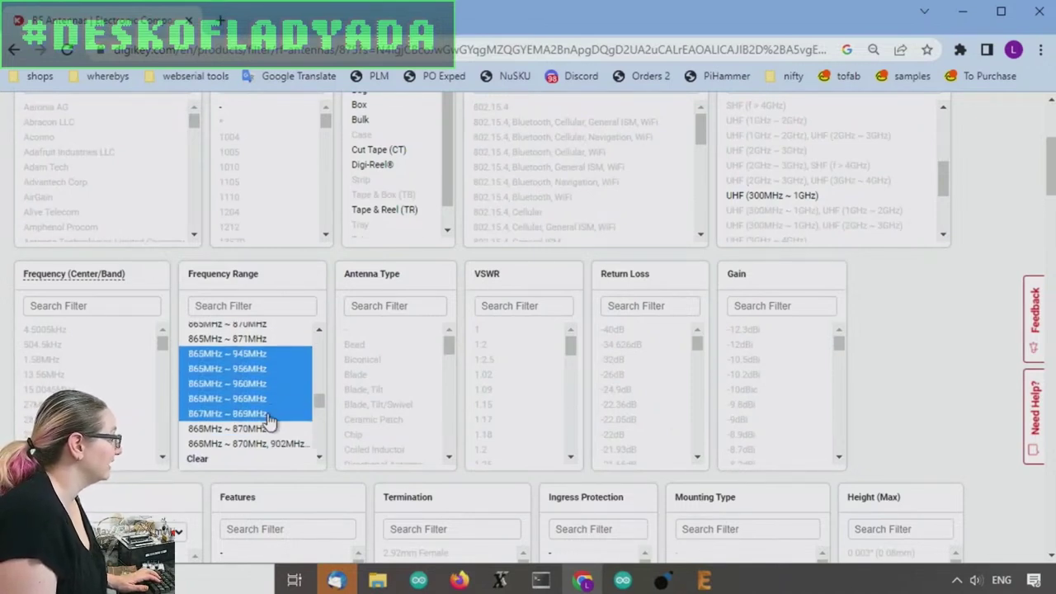
{"action": "left_click", "coordinate": [271, 422], "text": "ctrl"}
{"action": "scroll", "coordinate": [285, 389], "scroll_direction": "down", "scroll_amount": 2}
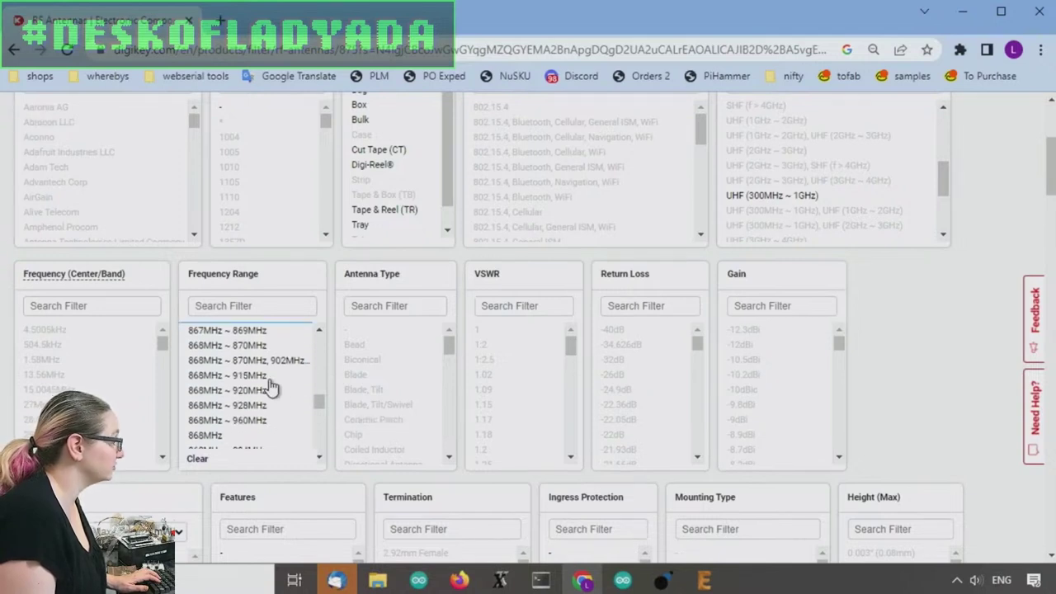
{"action": "left_click_drag", "start_coordinate": [269, 380], "coordinate": [262, 424]}
{"action": "scroll", "coordinate": [291, 402], "scroll_direction": "down", "scroll_amount": 2}
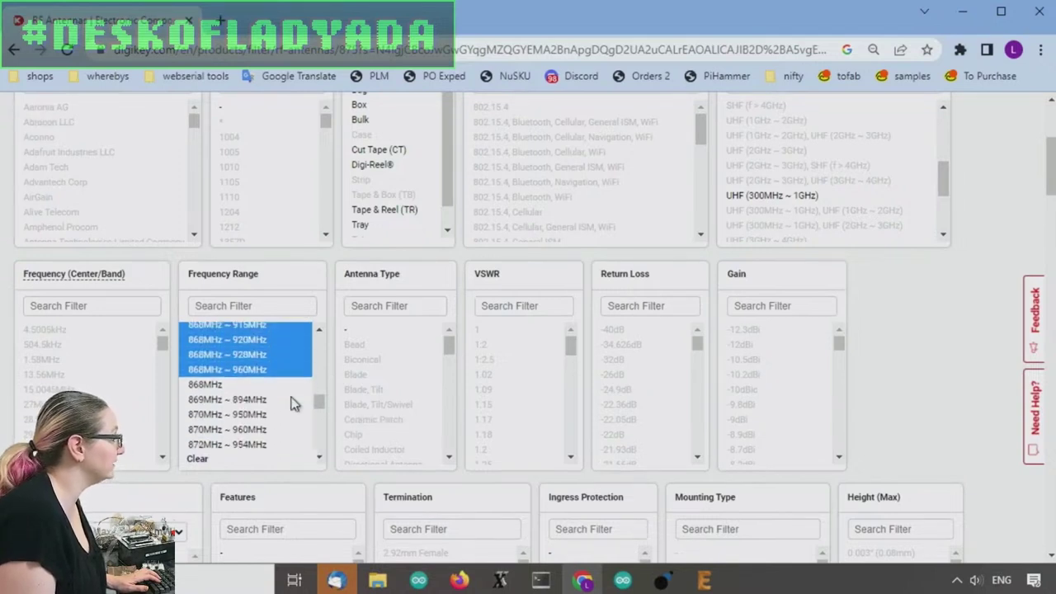
- Add the frequency ranges 872MHz ~ 954MHz through 886MHz ~ 946MHz to the selection
{"action": "scroll", "coordinate": [293, 403], "scroll_direction": "down", "scroll_amount": 2}
{"action": "left_click", "coordinate": [273, 367], "text": "ctrl"}
{"action": "left_click", "coordinate": [273, 367], "text": "ctrl"}
{"action": "left_click_drag", "start_coordinate": [273, 382], "coordinate": [260, 443]}
{"action": "scroll", "coordinate": [280, 380], "scroll_direction": "down", "scroll_amount": 3}
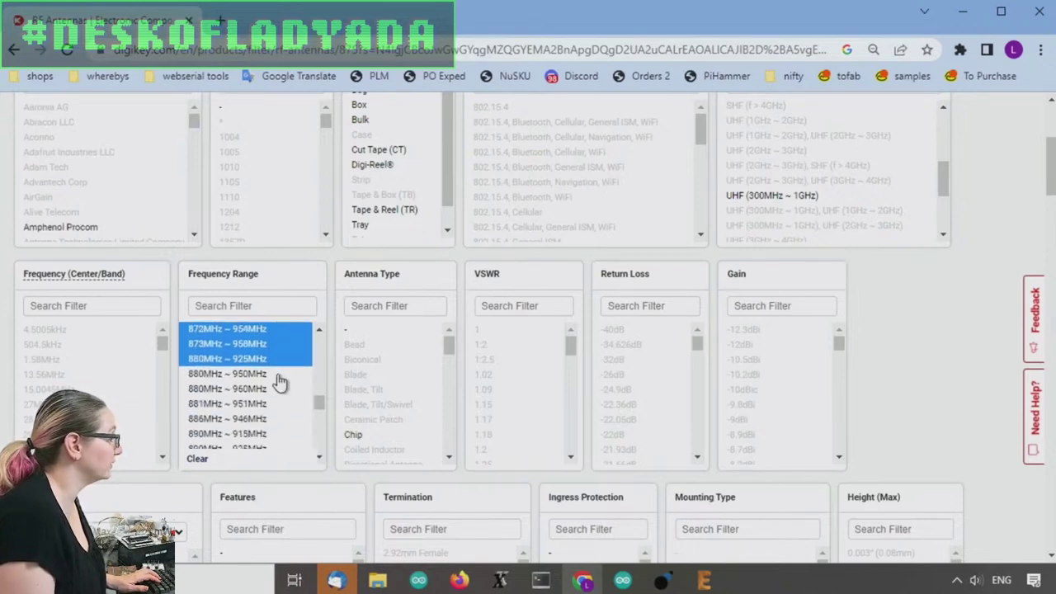
{"action": "mouse_move", "coordinate": [281, 381]}
{"action": "left_mouse_down"}
{"action": "mouse_move", "coordinate": [267, 393]}
{"action": "mouse_move", "coordinate": [261, 376]}
{"action": "left_mouse_up"}
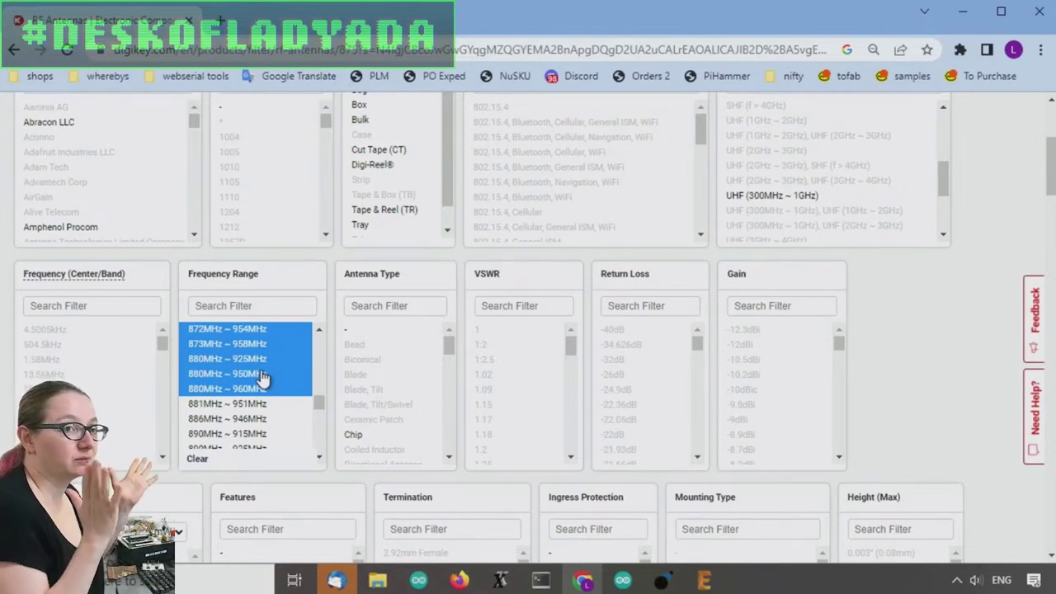
{"action": "left_click", "coordinate": [252, 403], "text": "ctrl"}
{"action": "left_click", "coordinate": [240, 419], "text": "ctrl"}
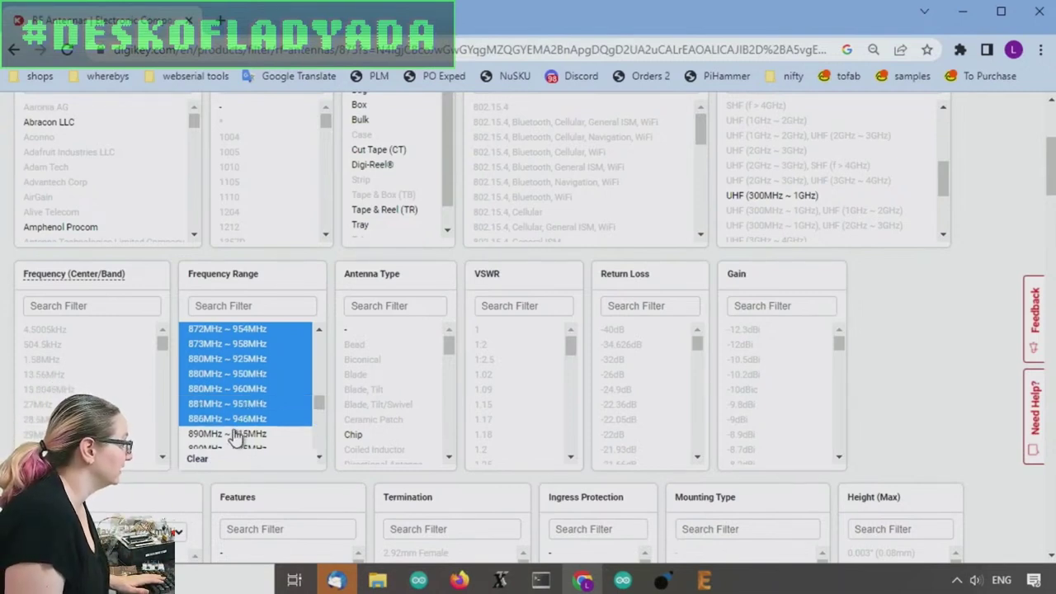
- Add the frequency ranges 890MHz ~ 915MHz through 890MHz ~ 970MHz and 895MHz ~ 935MHz to the selection
{"action": "left_click", "coordinate": [236, 433], "text": "ctrl"}
{"action": "scroll", "coordinate": [289, 372], "scroll_direction": "down", "scroll_amount": 2}
{"action": "left_click", "coordinate": [262, 366], "text": "ctrl"}
{"action": "left_click", "coordinate": [256, 380], "text": "ctrl"}
{"action": "left_click", "coordinate": [252, 396], "text": "ctrl"}
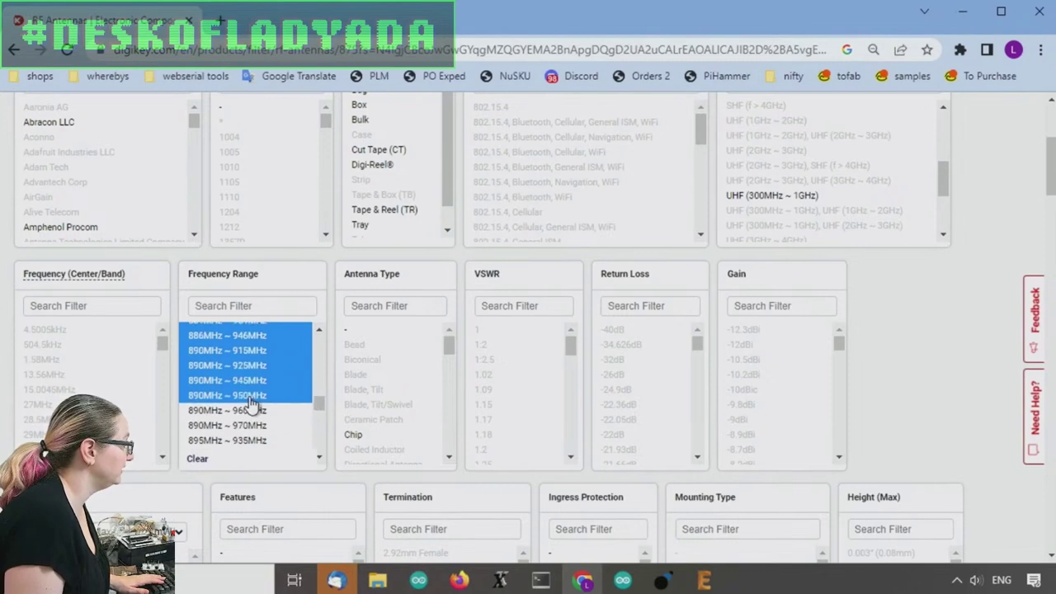
{"action": "left_click", "coordinate": [248, 410], "text": "ctrl"}
{"action": "left_click", "coordinate": [246, 425], "text": "ctrl"}
{"action": "left_click", "coordinate": [244, 440], "text": "ctrl"}
- Add the frequency ranges 895MHz ~ 945MHz and 896MHz ~ 940MHz through 896MHz ~ 980MHz to the selection
{"action": "scroll", "coordinate": [295, 393], "scroll_direction": "down", "scroll_amount": 2}
{"action": "left_click", "coordinate": [267, 372], "text": "ctrl"}
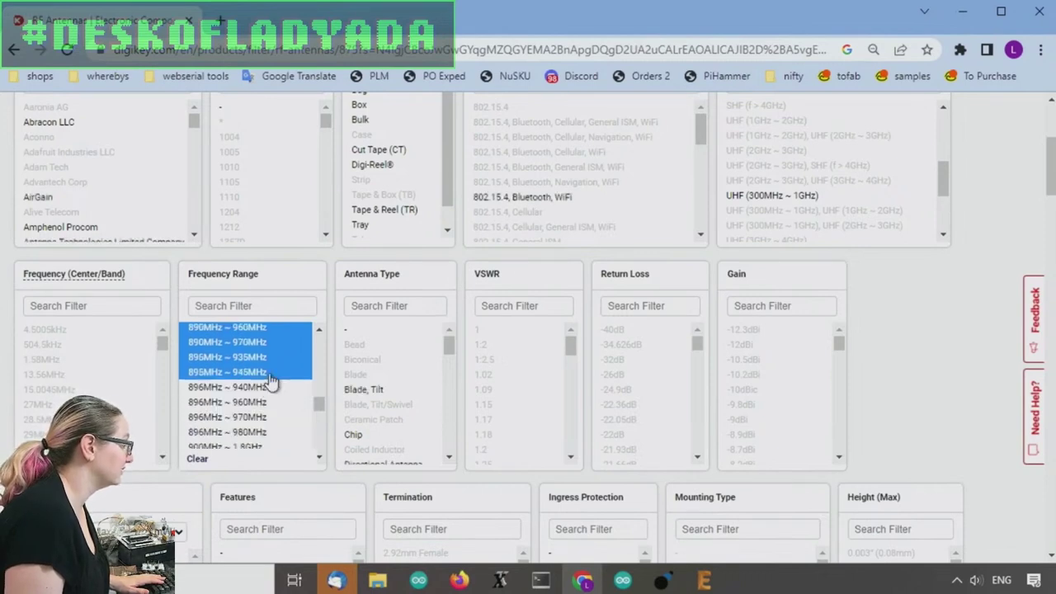
{"action": "left_click", "coordinate": [269, 387], "text": "ctrl"}
{"action": "left_click", "coordinate": [266, 402], "text": "ctrl"}
{"action": "left_click", "coordinate": [263, 417], "text": "ctrl"}
{"action": "left_click", "coordinate": [262, 433], "text": "ctrl"}
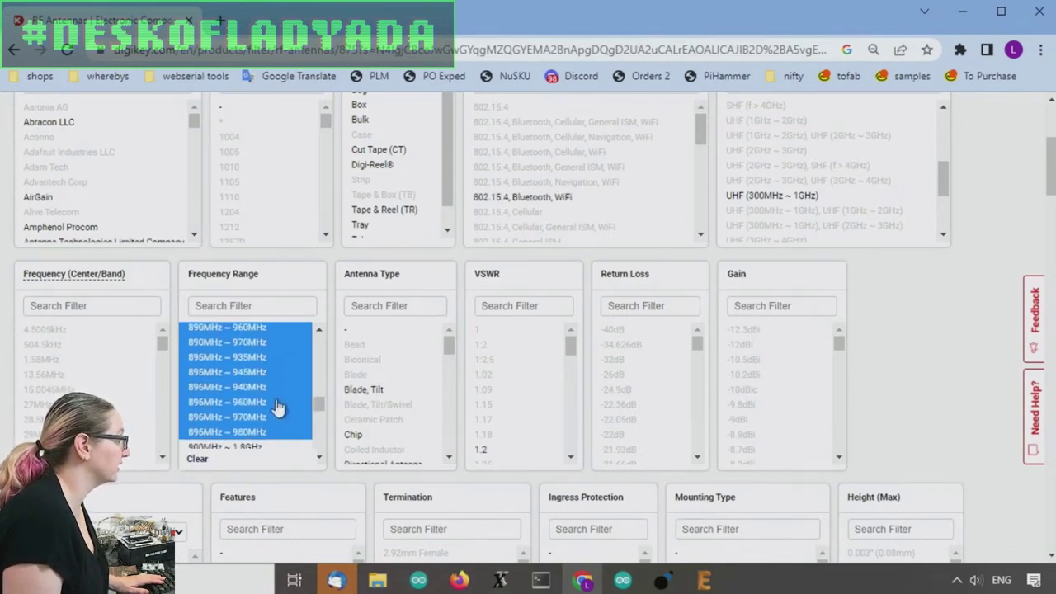
- Add the frequency ranges 900MHz ~ 906MHz, 900MHz ~ 928MHz, 900MHz ~ 930MHz and 900MHz ~ 935MHz, skipping 900MHz ~ 1.8GHz
{"action": "scroll", "coordinate": [278, 407], "scroll_direction": "down", "scroll_amount": 3}
{"action": "left_click", "coordinate": [266, 379], "text": "ctrl"}
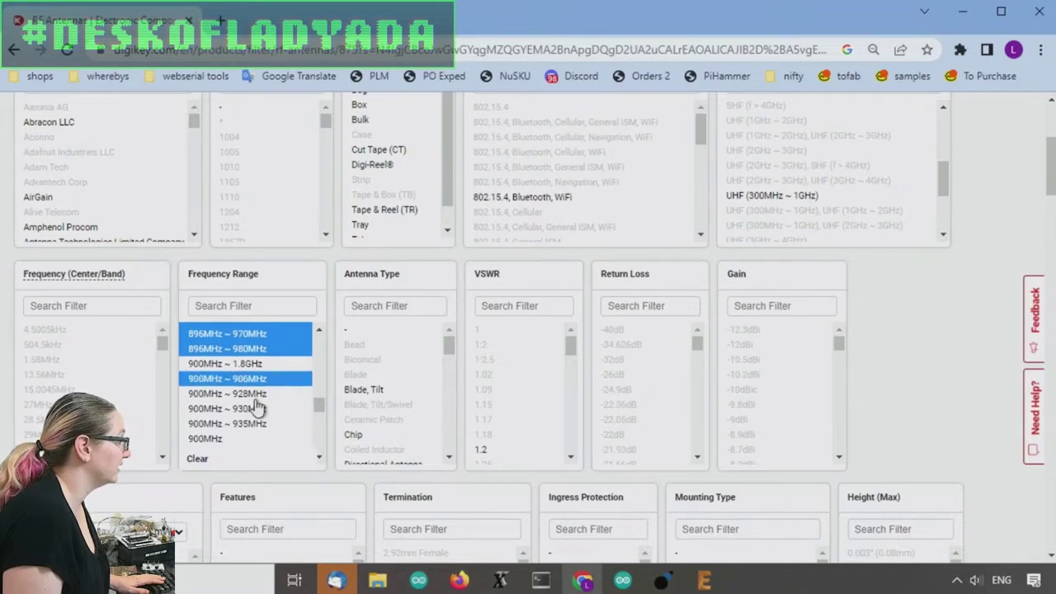
{"action": "left_click", "coordinate": [255, 394], "text": "ctrl"}
{"action": "left_click", "coordinate": [254, 410], "text": "ctrl"}
{"action": "left_click", "coordinate": [253, 424], "text": "ctrl"}
- Add the frequency ranges 901MHz ~ 931MHz, 902MHz ~ 915MHz through 902MHz ~ 960MHz, and 903MHz ~ 928MHz, leaving out plain 900MHz
{"action": "scroll", "coordinate": [251, 419], "scroll_direction": "down", "scroll_amount": 3}
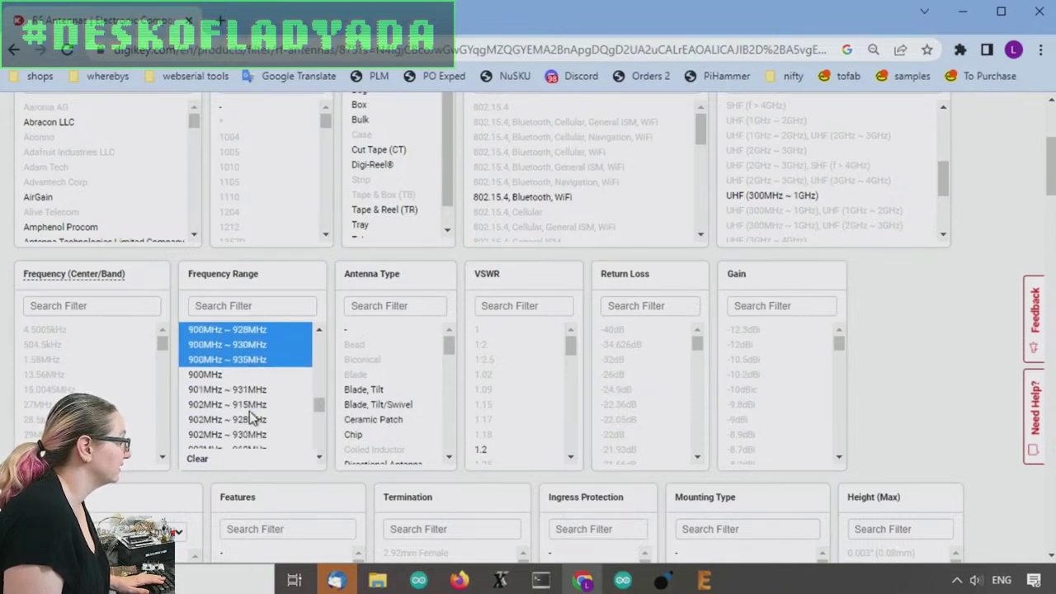
{"action": "scroll", "coordinate": [252, 419], "scroll_direction": "down", "scroll_amount": 1}
{"action": "left_click", "coordinate": [250, 370], "text": "ctrl"}
{"action": "left_click", "coordinate": [250, 385], "text": "ctrl"}
{"action": "left_click", "coordinate": [251, 400], "text": "ctrl"}
{"action": "left_click", "coordinate": [253, 415], "text": "ctrl"}
{"action": "left_click", "coordinate": [256, 430], "text": "ctrl"}
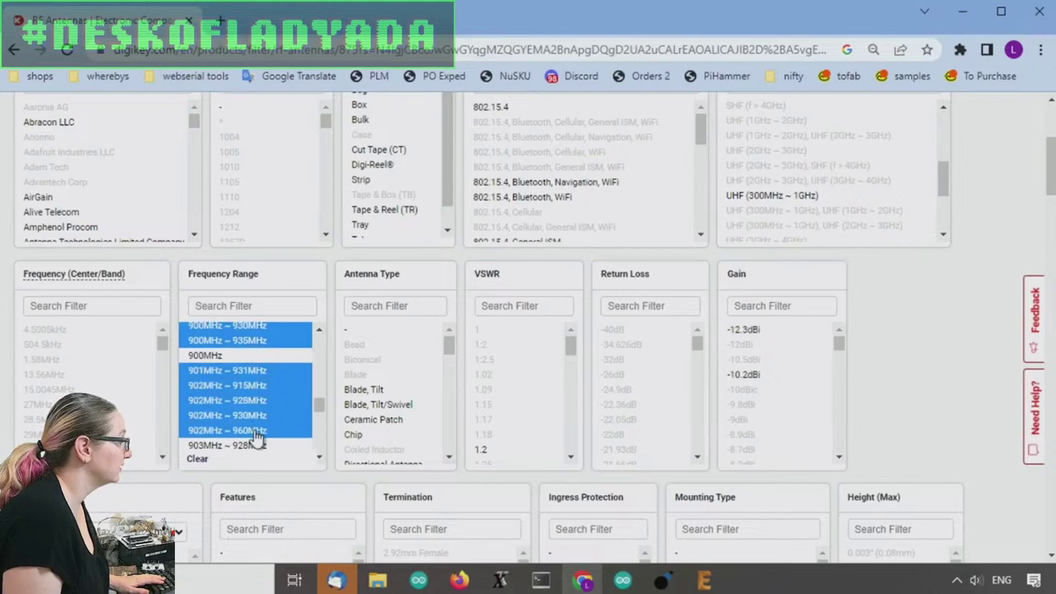
{"action": "left_click", "coordinate": [258, 445], "text": "ctrl"}
- Add the frequency ranges 904MHz ~ 928MHz, 905MHz ~ 920MHz, 905MHz ~ 925MHz, 909MHz ~ 921MHz and 910MHz ~ 916MHz
{"action": "scroll", "coordinate": [275, 393], "scroll_direction": "down", "scroll_amount": 3}
{"action": "left_click", "coordinate": [269, 377], "text": "ctrl"}
{"action": "left_click", "coordinate": [266, 391], "text": "ctrl"}
{"action": "left_click", "coordinate": [262, 407], "text": "ctrl"}
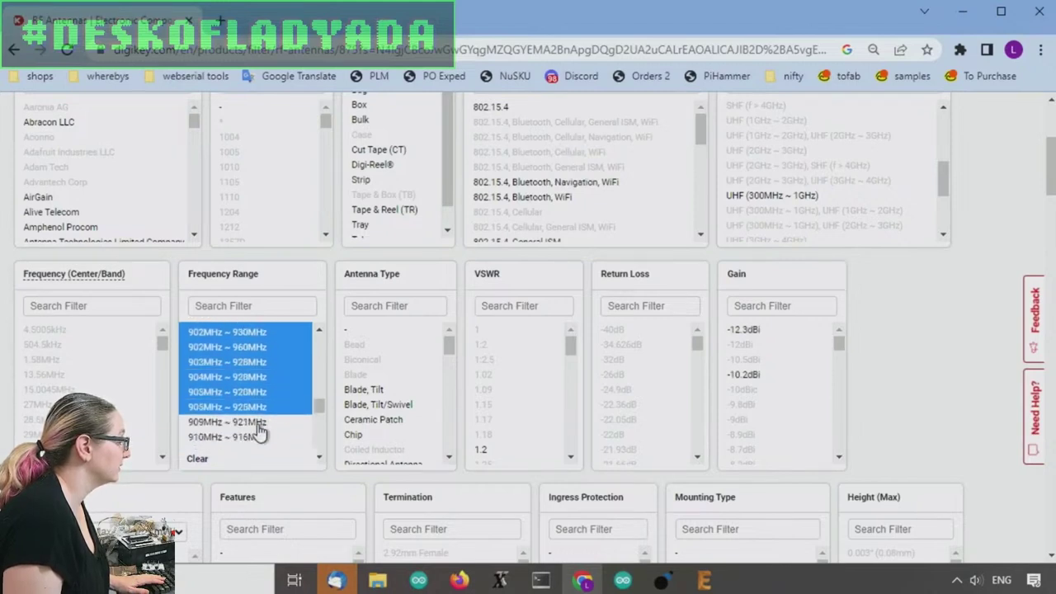
{"action": "left_click", "coordinate": [257, 423], "text": "ctrl"}
{"action": "left_click", "coordinate": [259, 437], "text": "ctrl"}
- Add the frequency ranges 910MHz ~ 920MHz through 911MHz ~ 921MHz and 915MHz ~ 921MHz through 915MHz ~ 930MHz
{"action": "scroll", "coordinate": [280, 396], "scroll_direction": "down", "scroll_amount": 3}
{"action": "left_click", "coordinate": [266, 369], "text": "ctrl"}
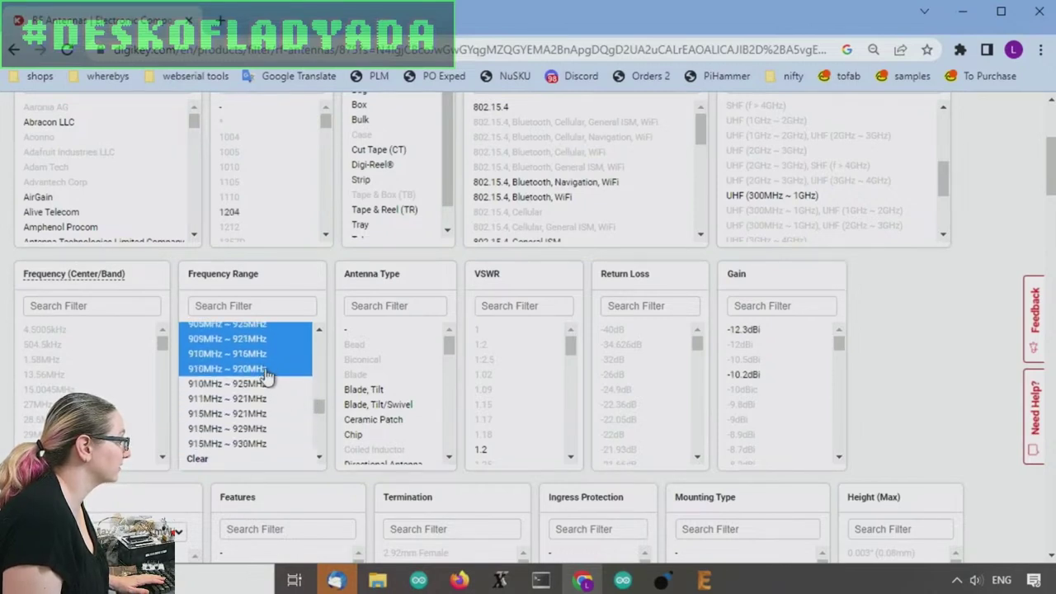
{"action": "left_click", "coordinate": [262, 383], "text": "ctrl"}
{"action": "left_click", "coordinate": [256, 399], "text": "ctrl"}
{"action": "left_click", "coordinate": [252, 413], "text": "ctrl"}
{"action": "left_click", "coordinate": [248, 428], "text": "ctrl"}
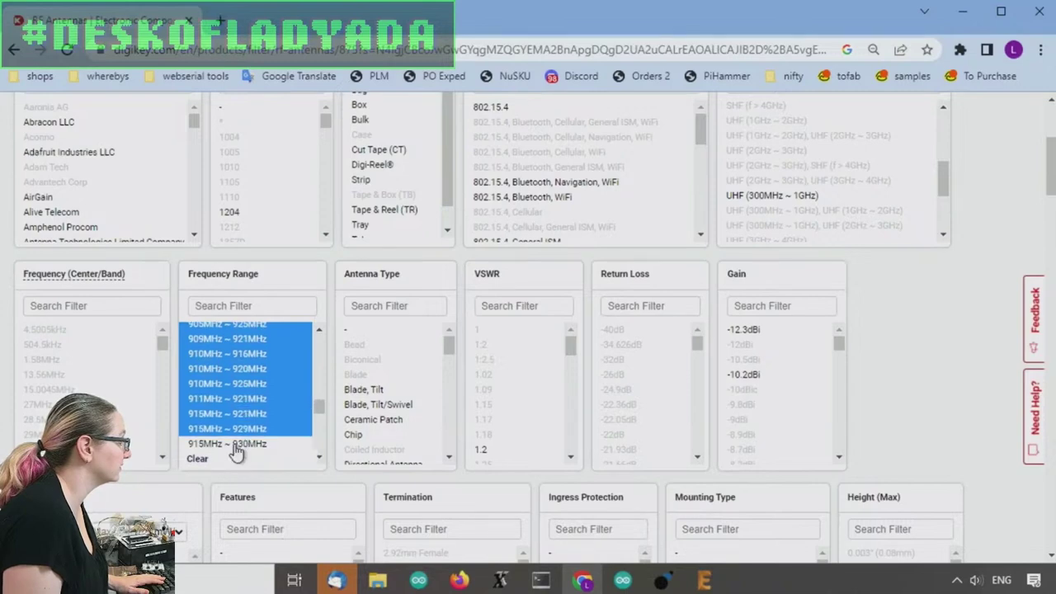
{"action": "left_click", "coordinate": [236, 446], "text": "ctrl"}
- Apply the frequency range selection and restrict the results to In Stock parts
{"action": "scroll", "coordinate": [243, 388], "scroll_direction": "down", "scroll_amount": 3}
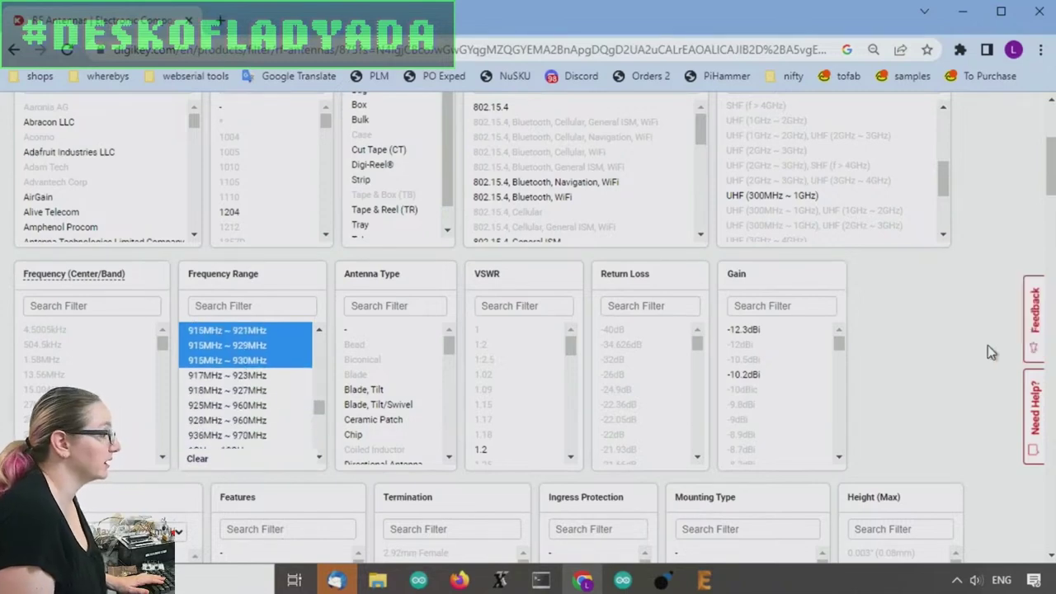
{"action": "scroll", "coordinate": [988, 345], "scroll_direction": "down", "scroll_amount": 7}
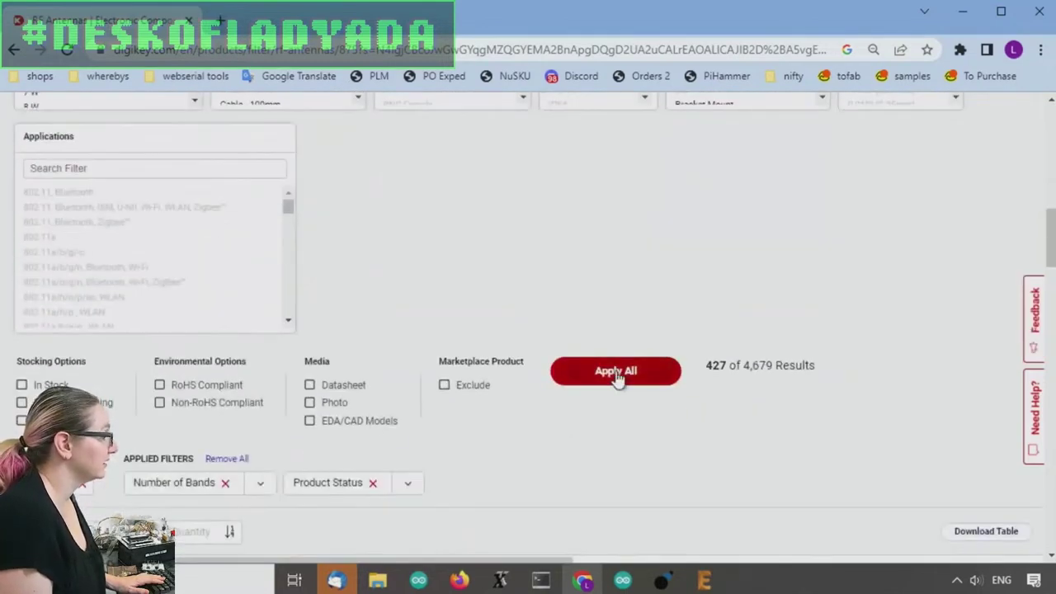
{"action": "left_click", "coordinate": [642, 373]}
{"action": "scroll", "coordinate": [860, 310], "scroll_direction": "down", "scroll_amount": 8}
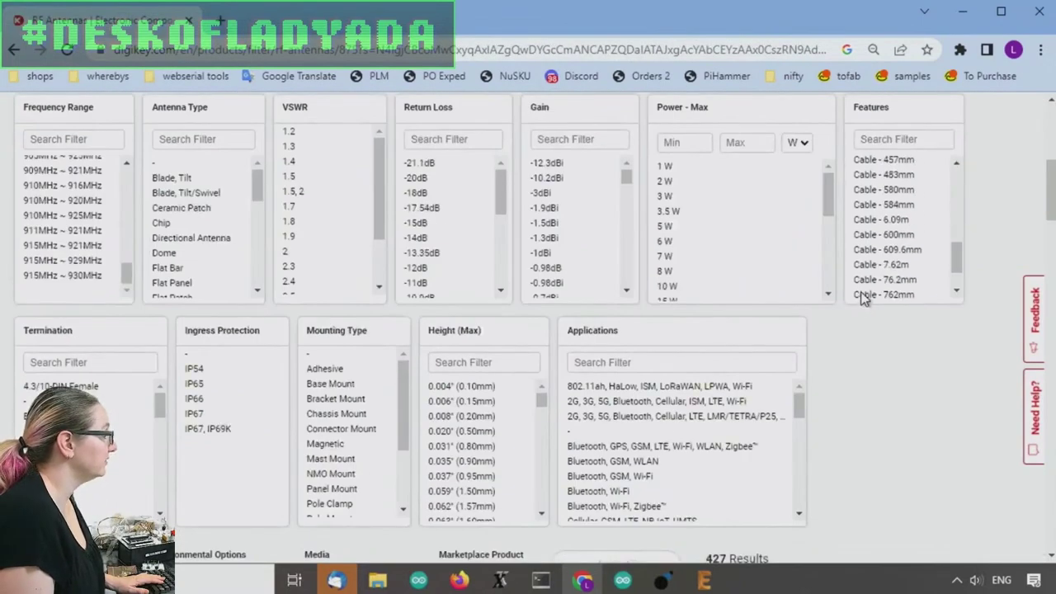
{"action": "scroll", "coordinate": [862, 298], "scroll_direction": "down", "scroll_amount": 4}
{"action": "left_click", "coordinate": [47, 244]}
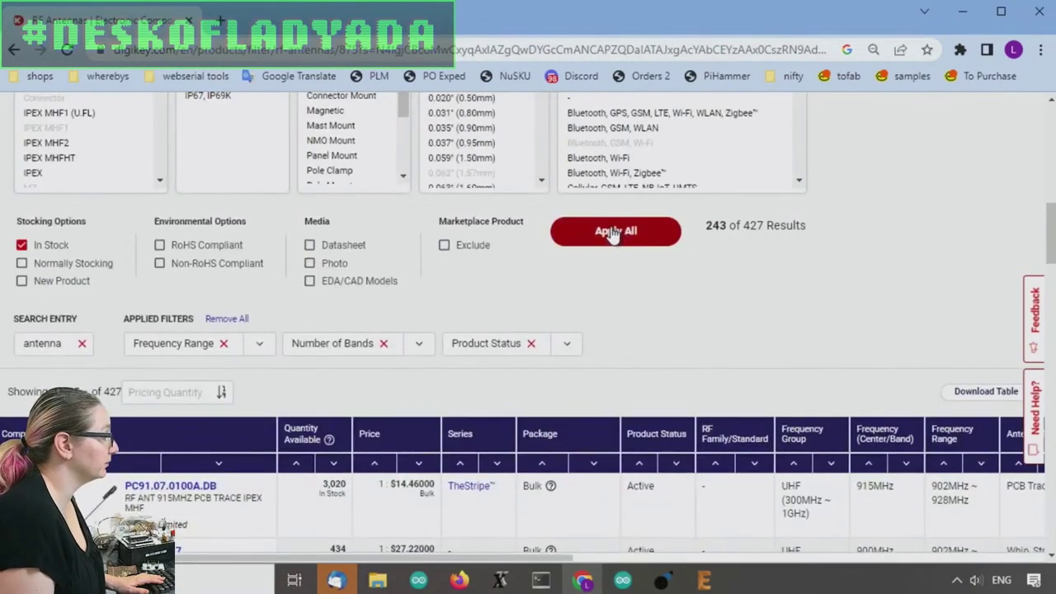
{"action": "left_click", "coordinate": [612, 233]}
- Look through the in-stock antenna results and examine enlarged photos of the listed whip, Yagi and chip parts
{"action": "scroll", "coordinate": [820, 268], "scroll_direction": "down", "scroll_amount": 10}
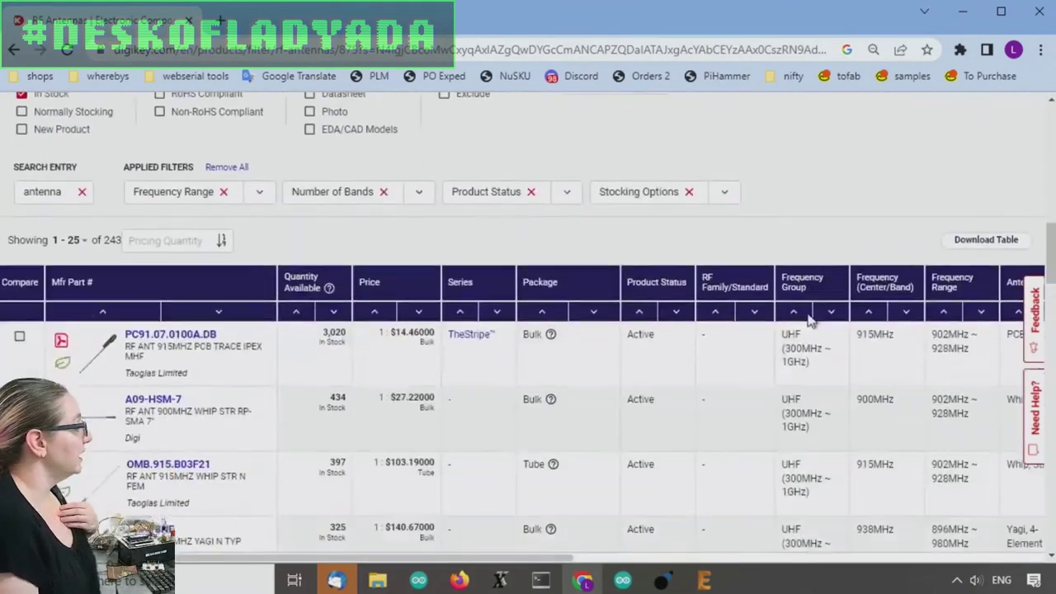
{"action": "scroll", "coordinate": [810, 322], "scroll_direction": "down", "scroll_amount": 1}
{"action": "mouse_move", "coordinate": [95, 264]}
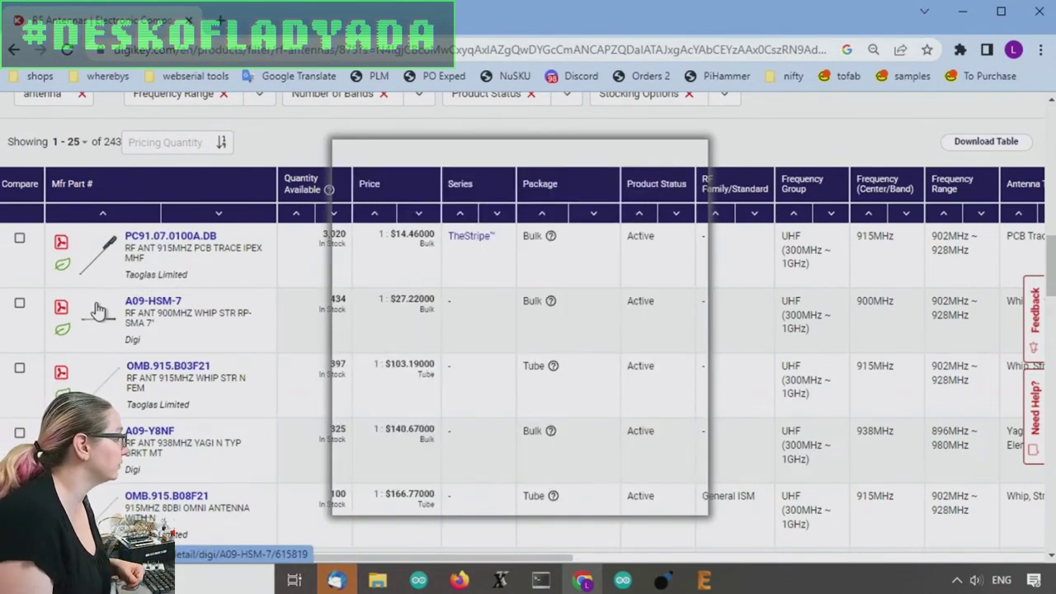
{"action": "mouse_move", "coordinate": [91, 316]}
{"action": "mouse_move", "coordinate": [111, 394]}
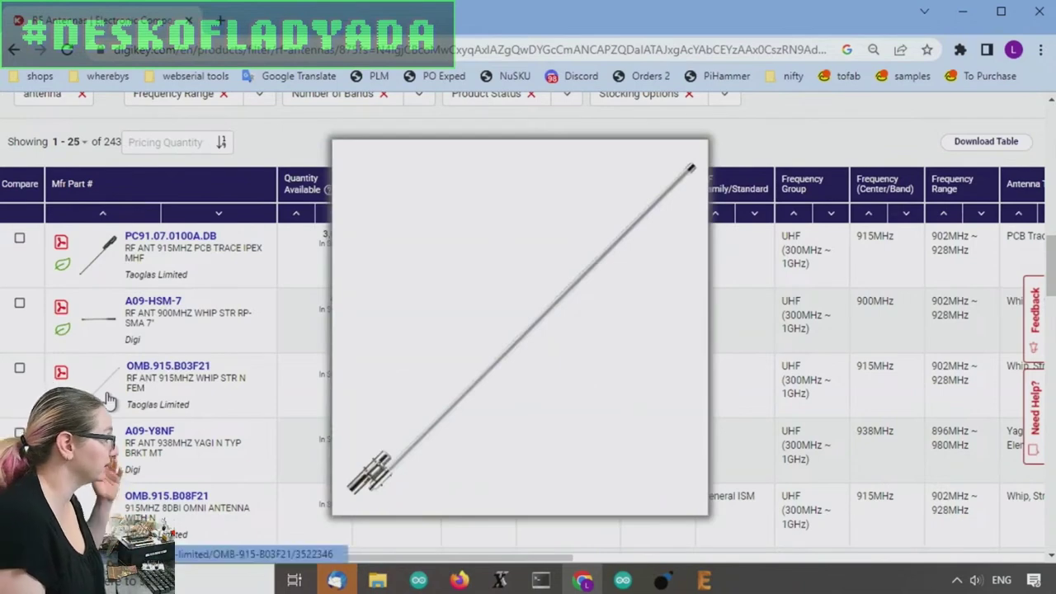
{"action": "mouse_move", "coordinate": [95, 446]}
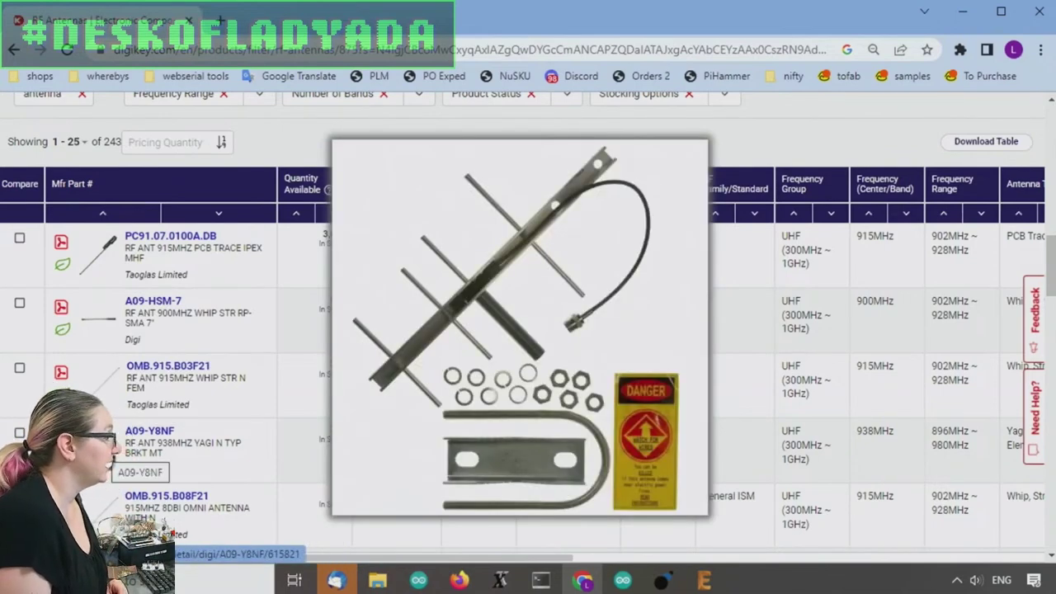
{"action": "scroll", "coordinate": [136, 429], "scroll_direction": "down", "scroll_amount": 2}
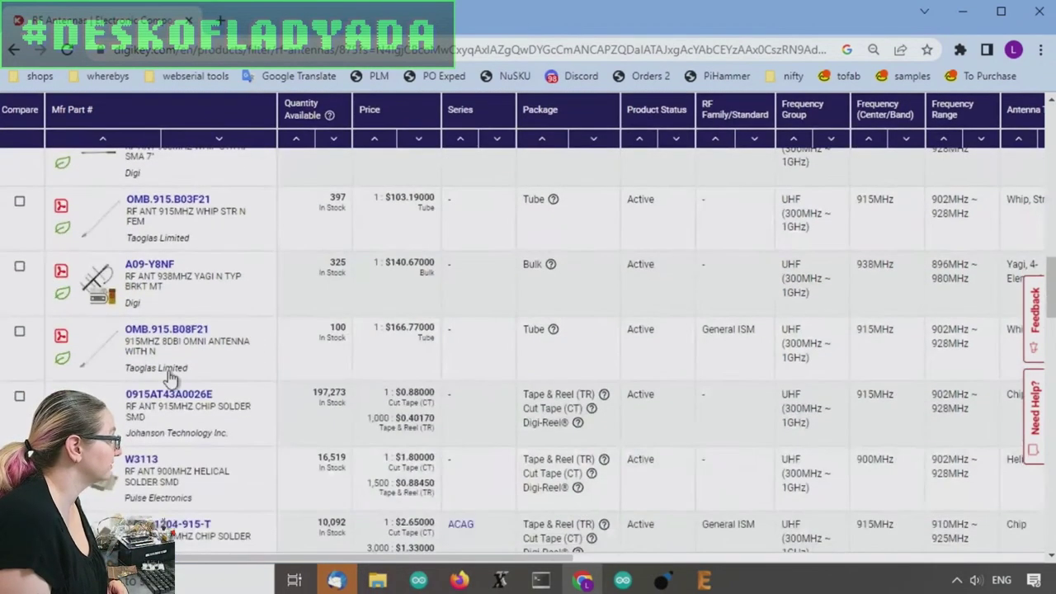
{"action": "mouse_move", "coordinate": [132, 436]}
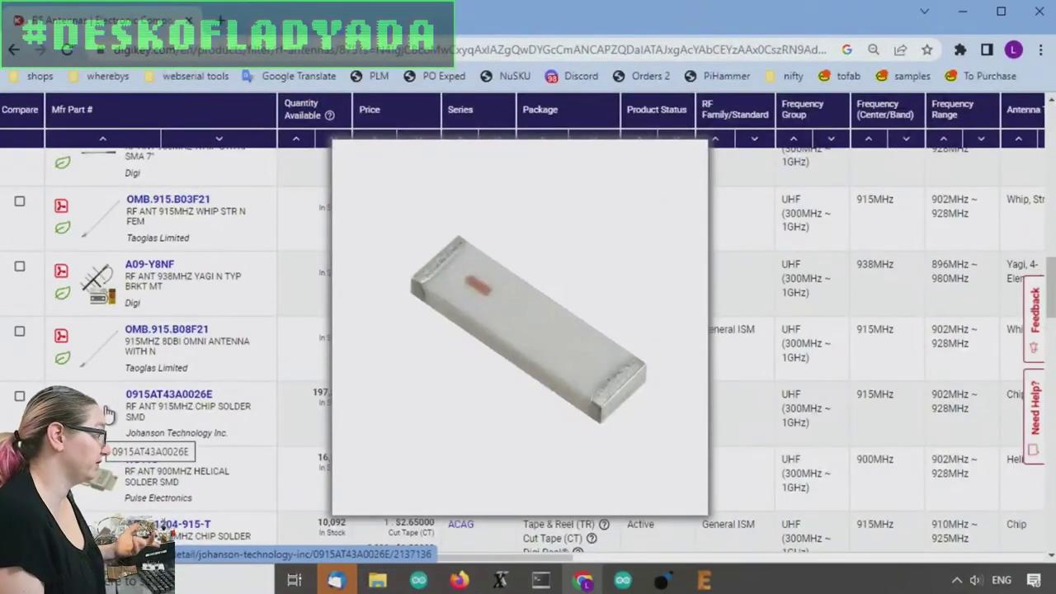
- Filter the antenna type to Whip, Tilt and Whip, Tilt/Swivel and apply it to the results
{"action": "scroll", "coordinate": [946, 392], "scroll_direction": "up", "scroll_amount": 10}
{"action": "scroll", "coordinate": [947, 392], "scroll_direction": "up", "scroll_amount": 4}
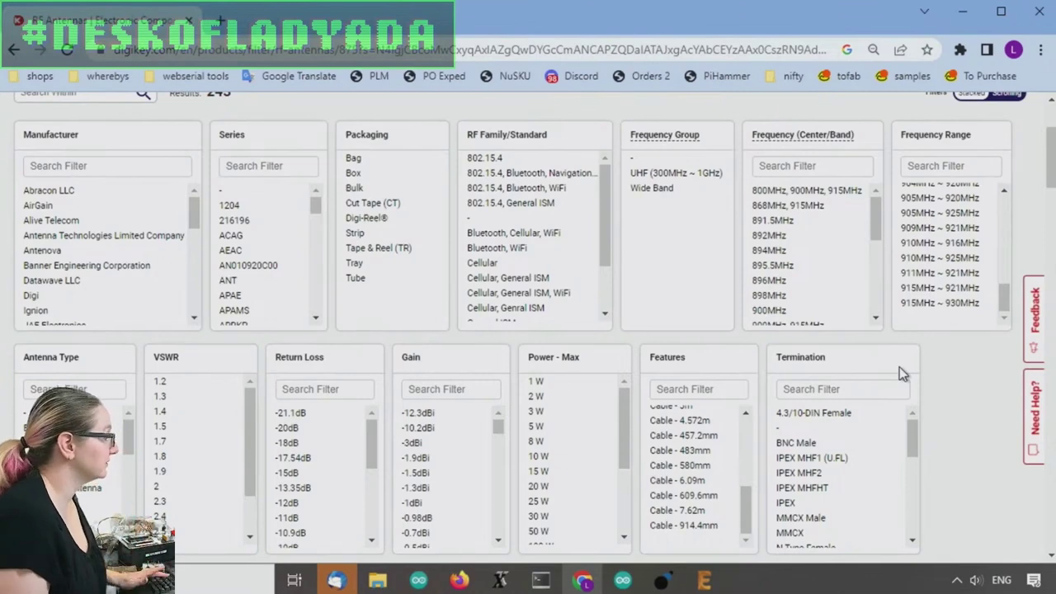
{"action": "scroll", "coordinate": [173, 293], "scroll_direction": "down", "scroll_amount": 6}
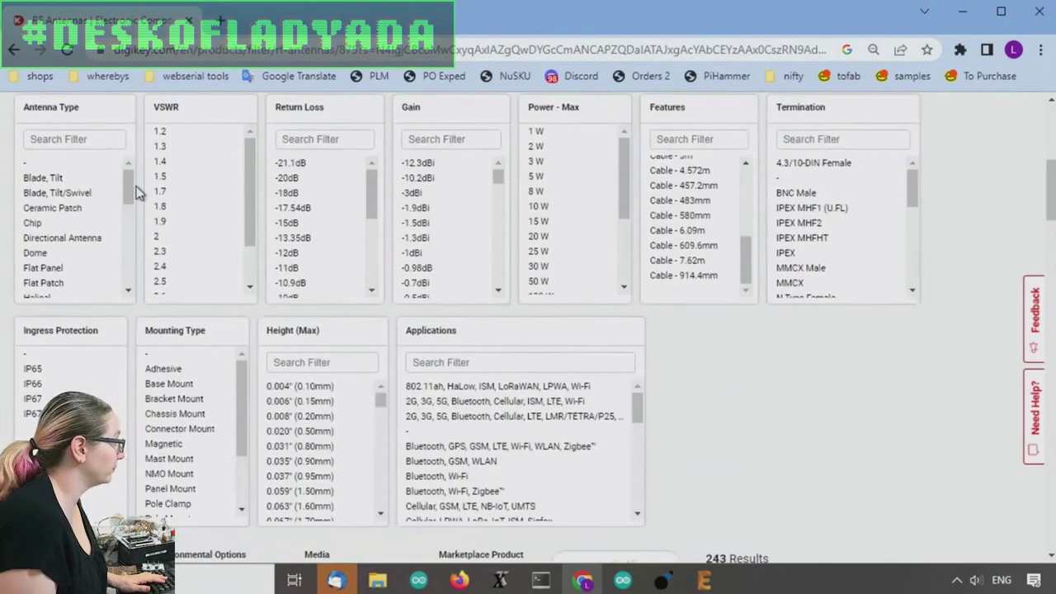
{"action": "left_click_drag", "start_coordinate": [129, 190], "coordinate": [167, 189]}
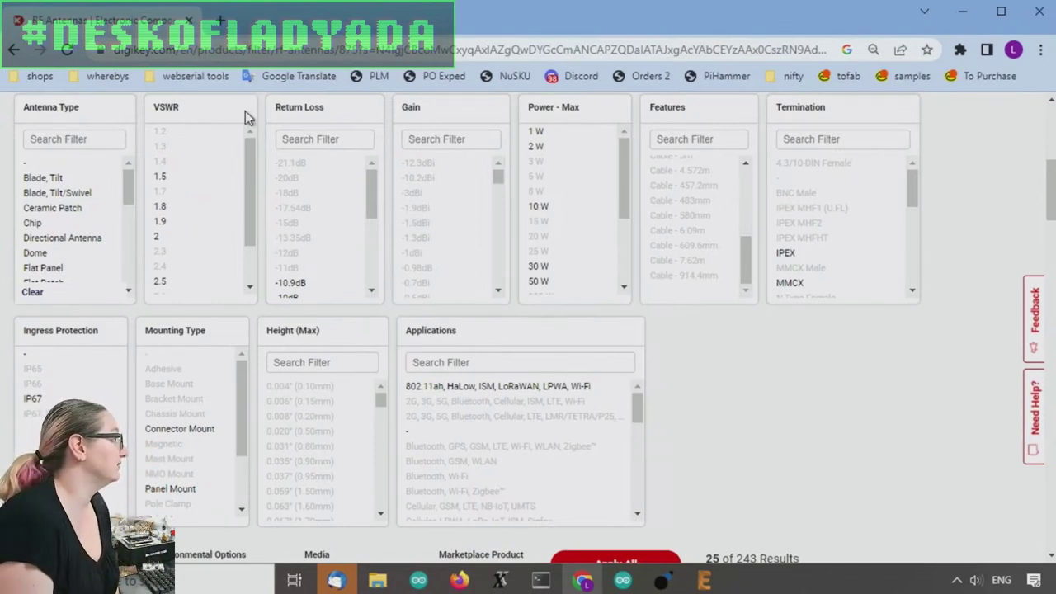
{"action": "left_click_drag", "start_coordinate": [254, 173], "coordinate": [264, 212]}
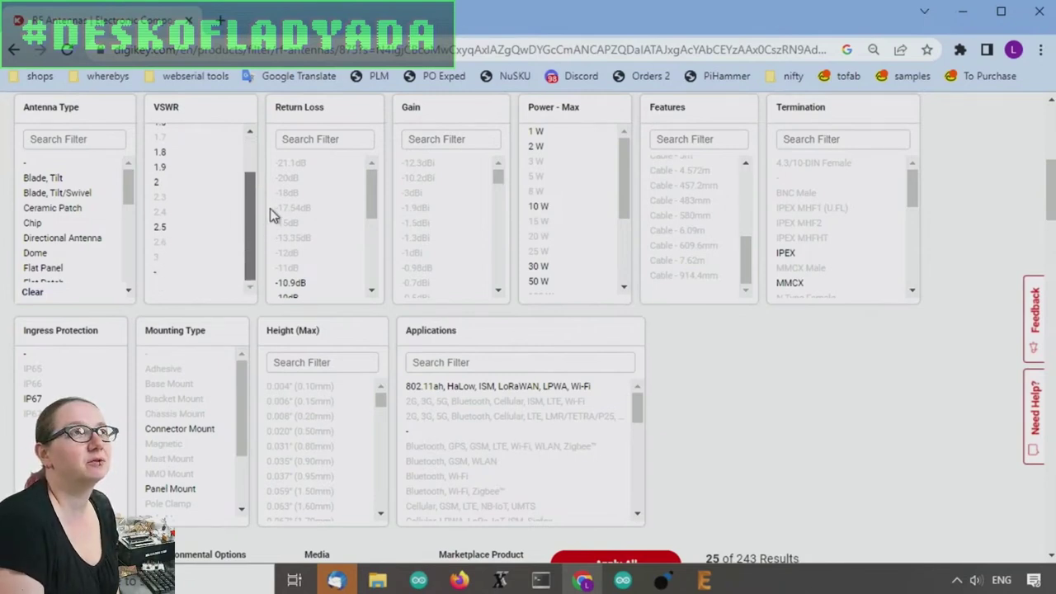
{"action": "left_click_drag", "start_coordinate": [269, 208], "coordinate": [264, 179]}
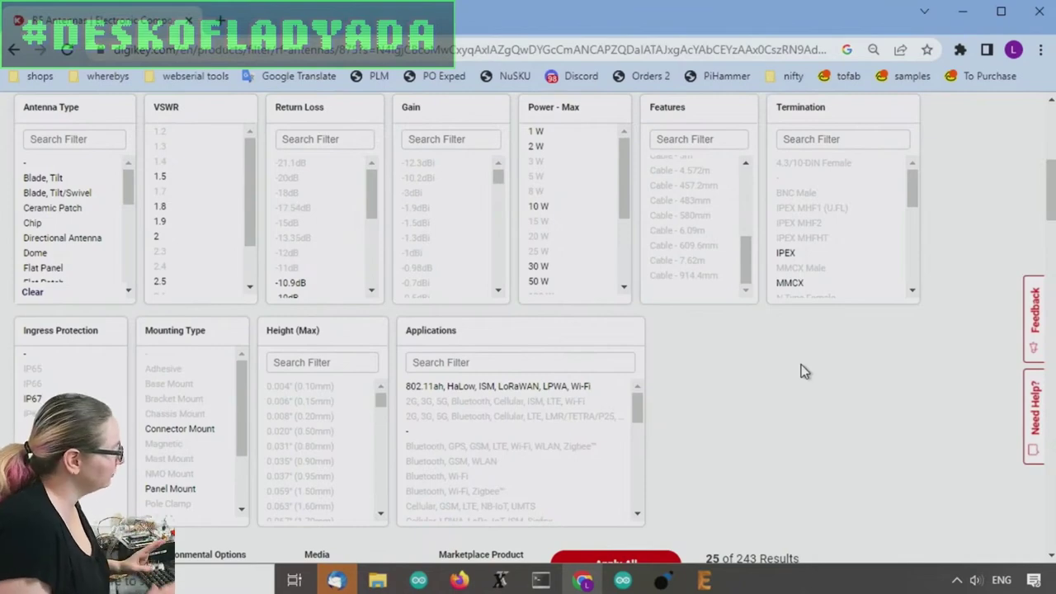
{"action": "scroll", "coordinate": [792, 372], "scroll_direction": "down", "scroll_amount": 3}
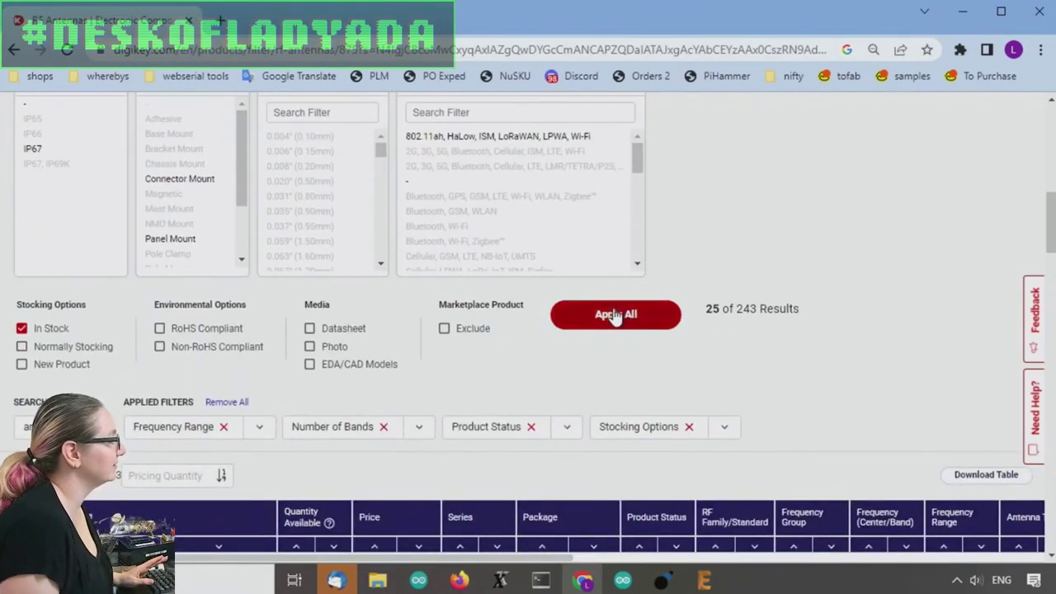
{"action": "left_click", "coordinate": [614, 315]}
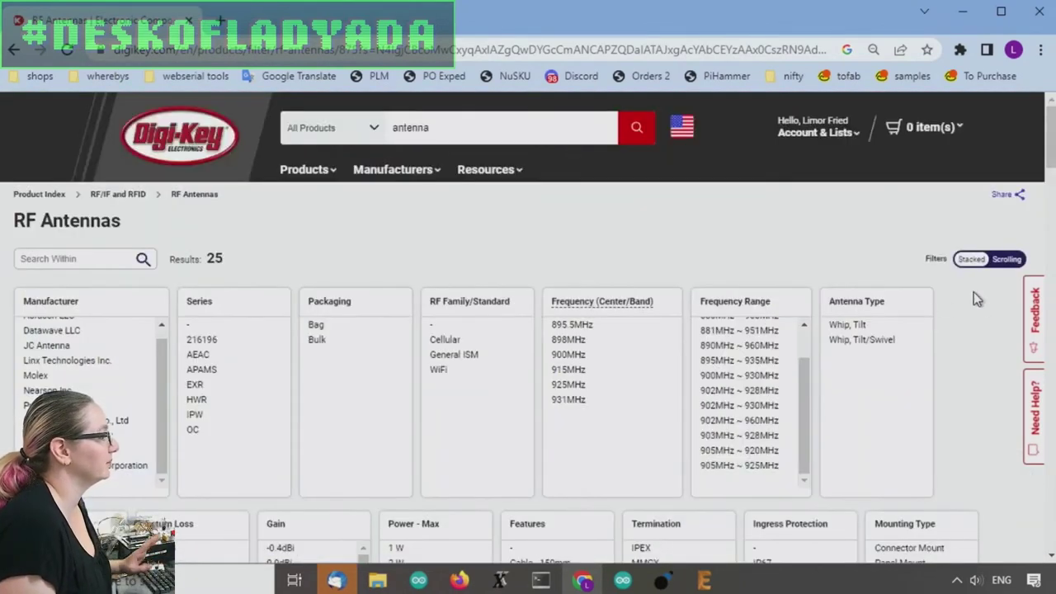
- Restrict the VSWR to 1.5, 1.8, 1.9 and 2 and apply the filter
{"action": "scroll", "coordinate": [813, 237], "scroll_direction": "down", "scroll_amount": 3}
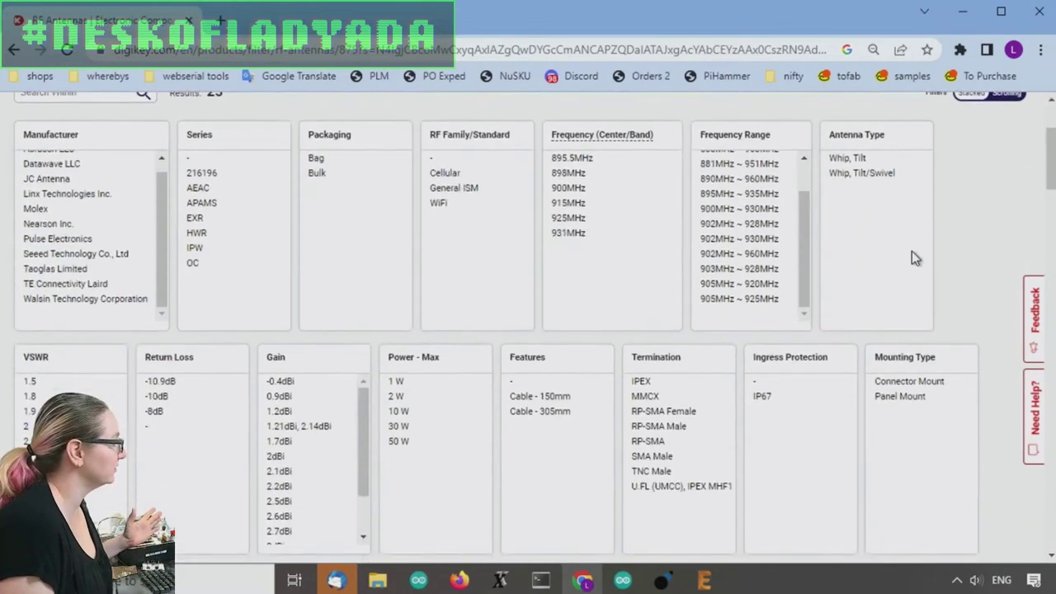
{"action": "left_click_drag", "start_coordinate": [52, 343], "coordinate": [66, 297]}
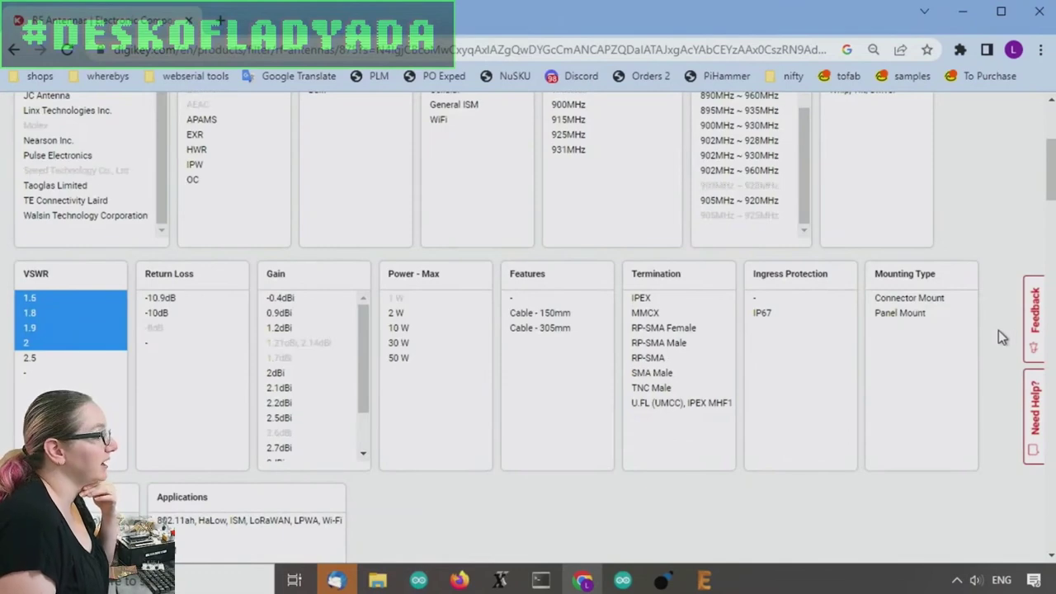
{"action": "scroll", "coordinate": [998, 330], "scroll_direction": "down", "scroll_amount": 4}
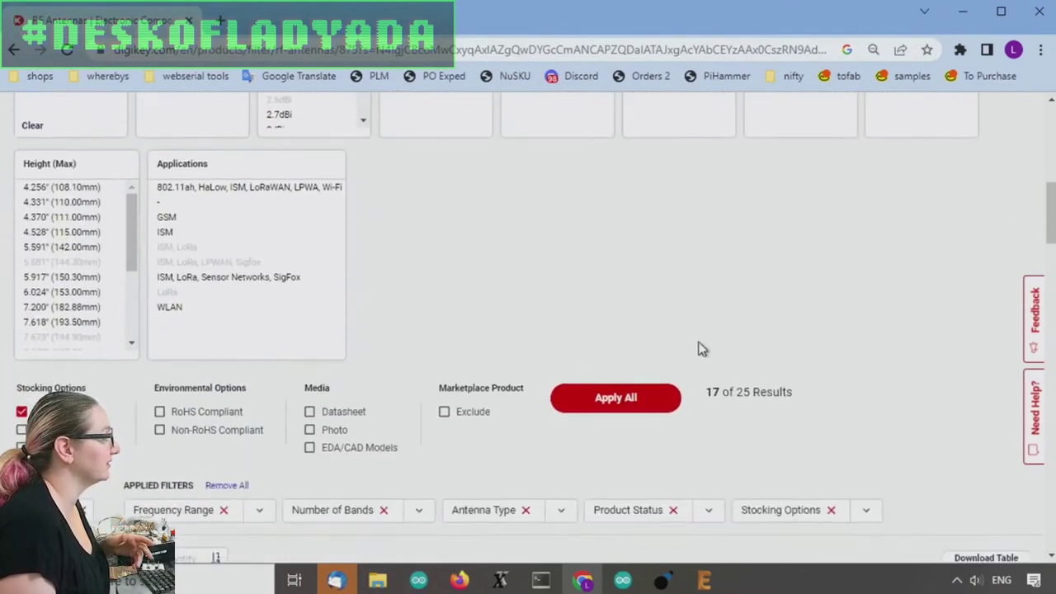
{"action": "left_click", "coordinate": [632, 397]}
- Review the remaining gain options and examine the filtered list of tilting whip antennas
{"action": "scroll", "coordinate": [945, 248], "scroll_direction": "down", "scroll_amount": 3}
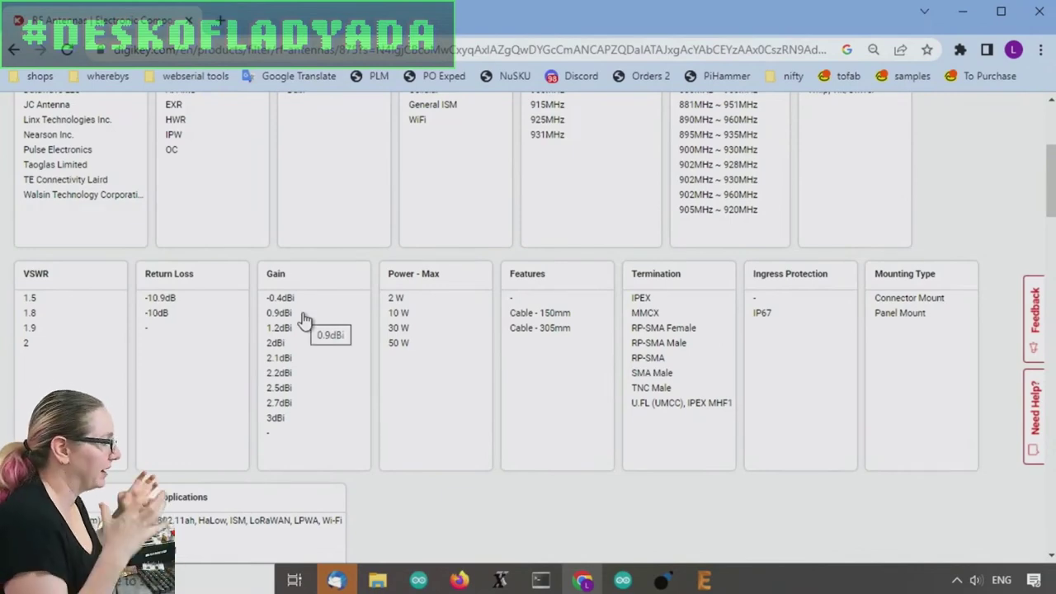
{"action": "scroll", "coordinate": [631, 228], "scroll_direction": "down", "scroll_amount": 10}
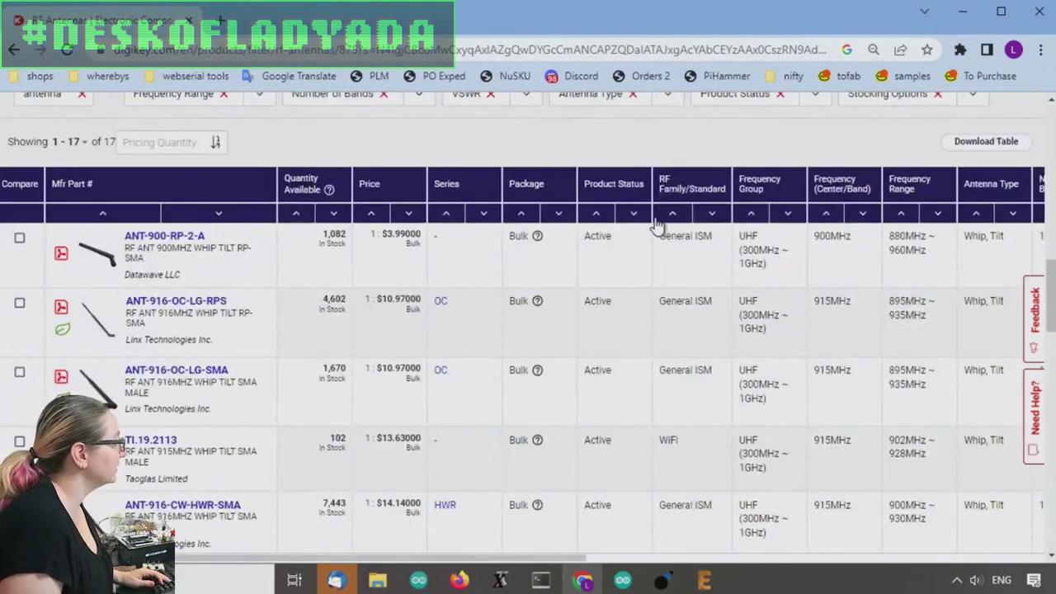
{"action": "scroll", "coordinate": [656, 225], "scroll_direction": "down", "scroll_amount": 1}
{"action": "mouse_move", "coordinate": [101, 246]}
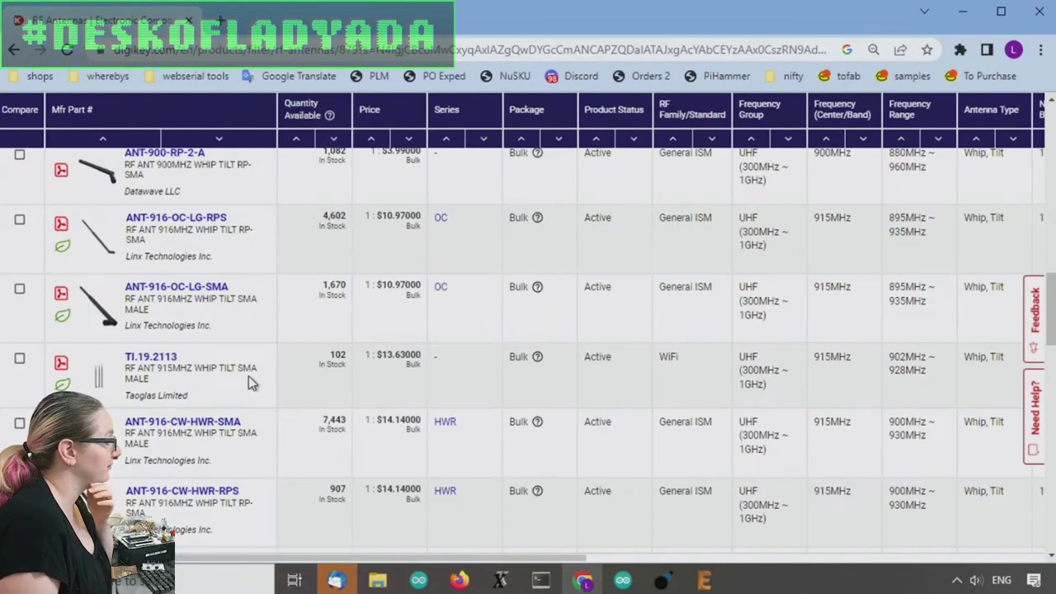
- Look through the remaining tilting whip antennas and sort the filtered results by price in ascending order
{"action": "scroll", "coordinate": [249, 376], "scroll_direction": "down", "scroll_amount": 4}
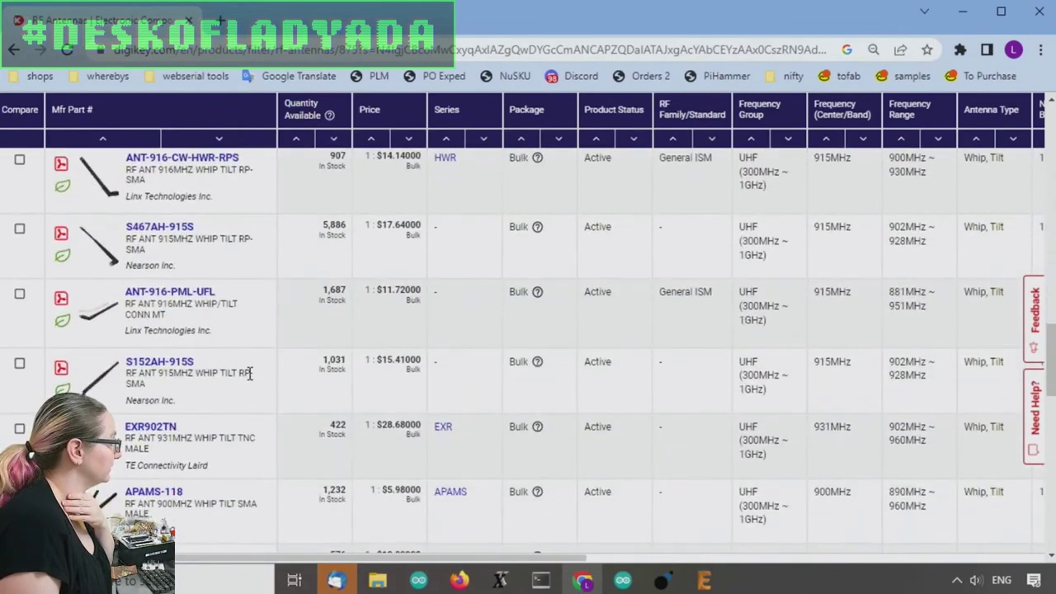
{"action": "scroll", "coordinate": [250, 374], "scroll_direction": "down", "scroll_amount": 2}
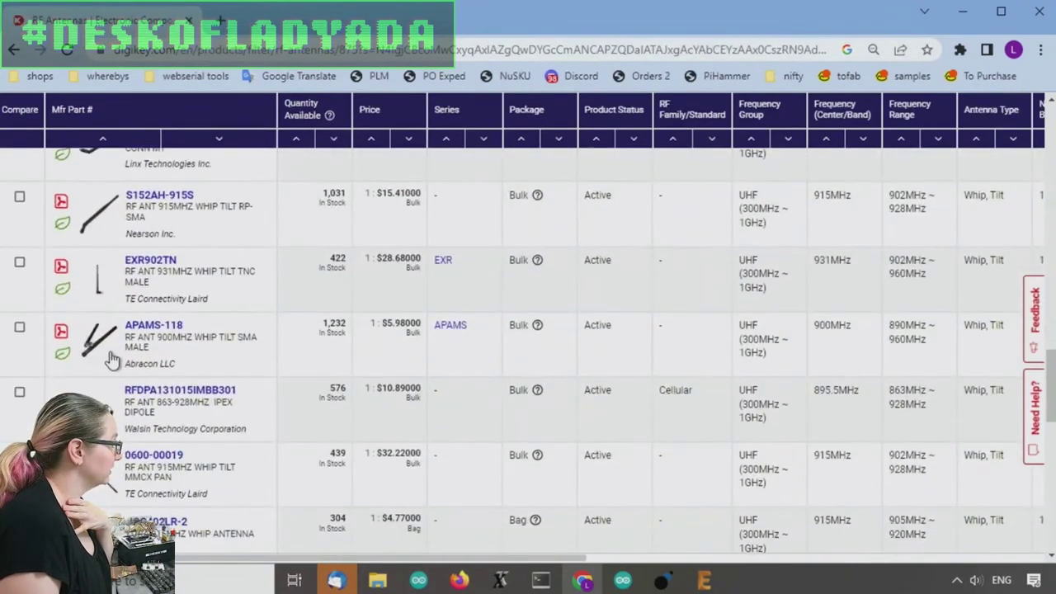
{"action": "mouse_move", "coordinate": [93, 350]}
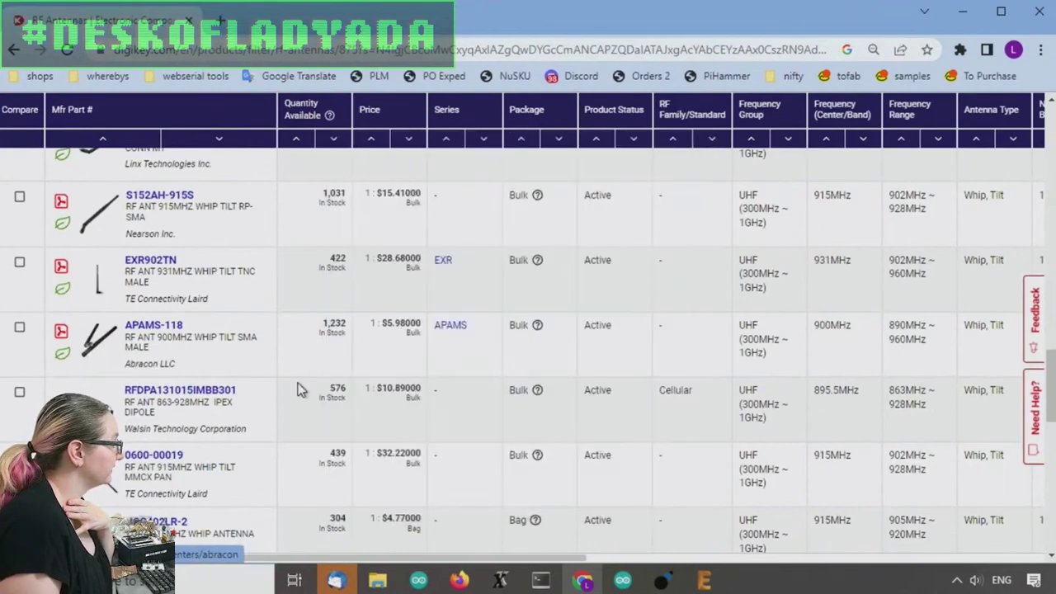
{"action": "scroll", "coordinate": [955, 434], "scroll_direction": "up", "scroll_amount": 2}
{"action": "scroll", "coordinate": [930, 414], "scroll_direction": "up", "scroll_amount": 5}
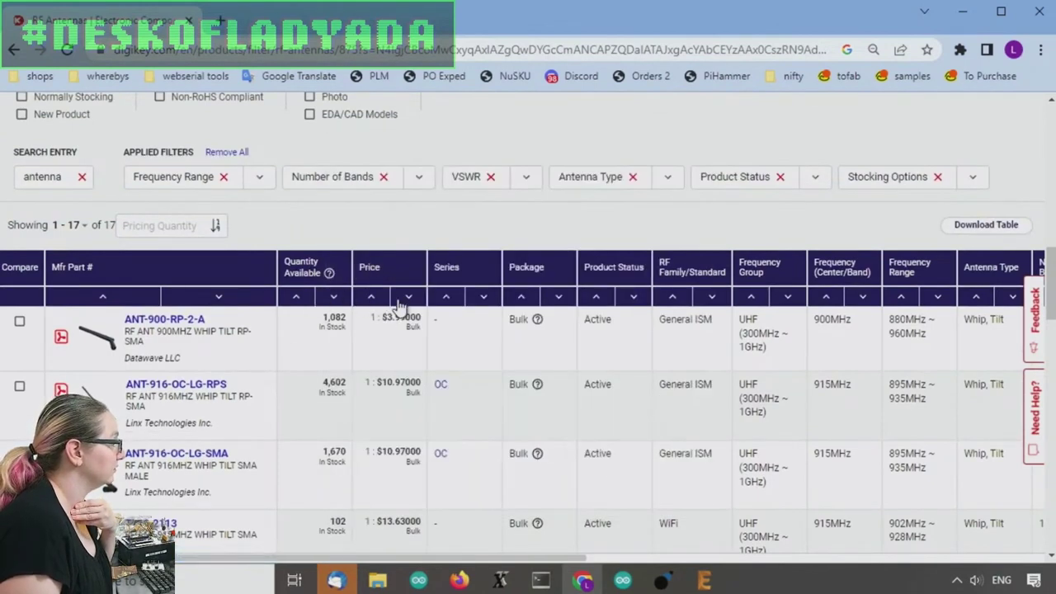
{"action": "left_click", "coordinate": [371, 298]}
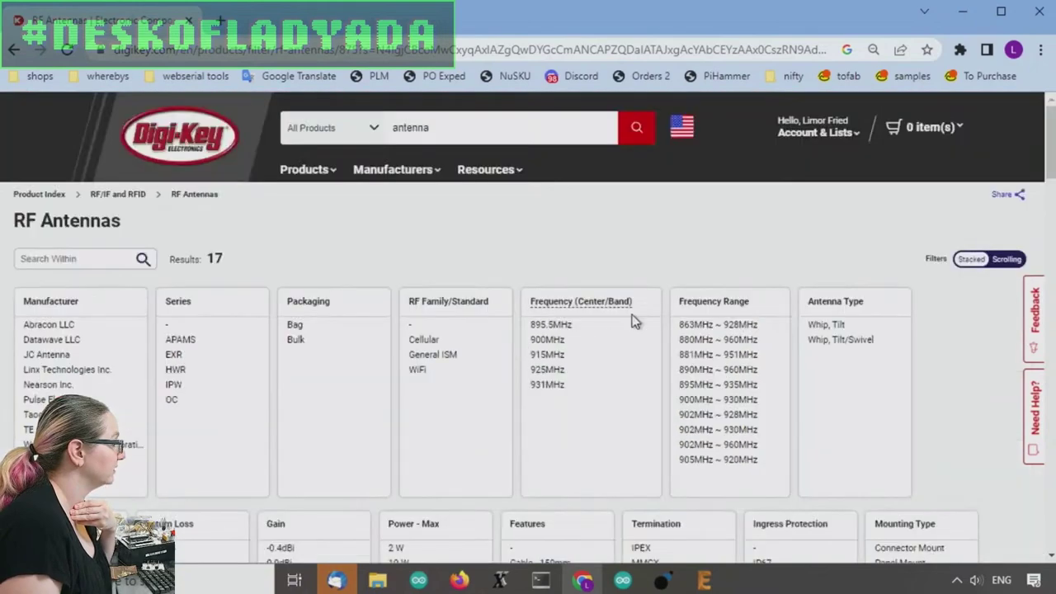
- Examine the cheapest antennas in the sorted list, including the enlarged photo of the APAMS-118
{"action": "scroll", "coordinate": [625, 312], "scroll_direction": "down", "scroll_amount": 2}
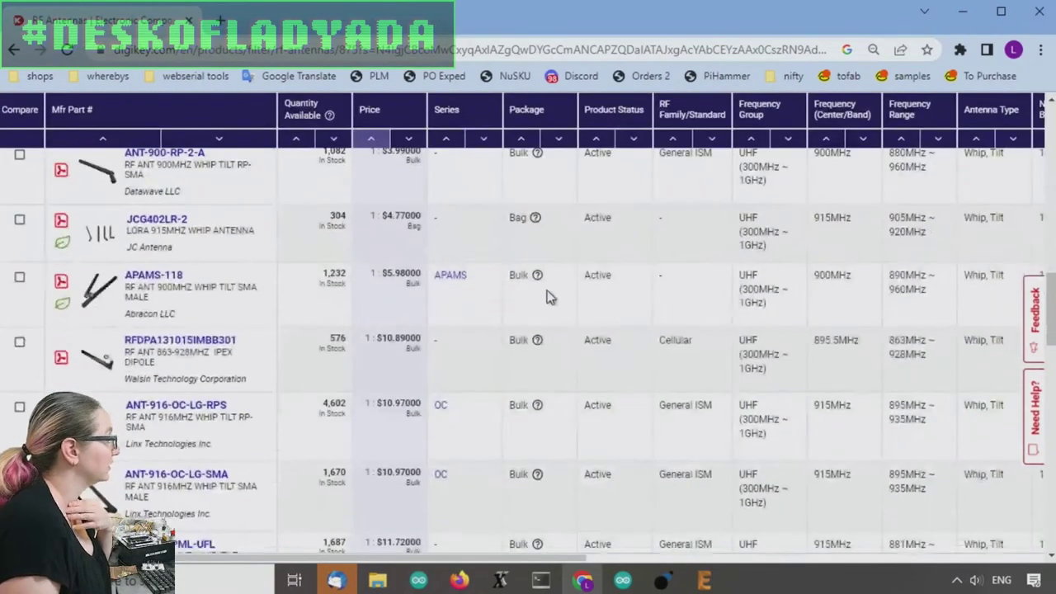
{"action": "mouse_move", "coordinate": [100, 176]}
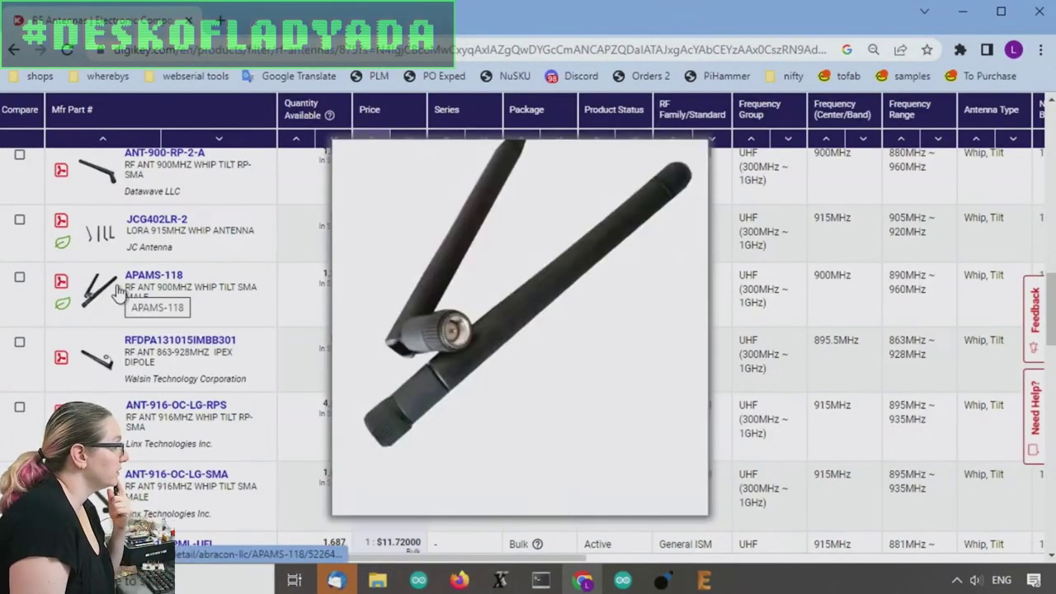
{"action": "mouse_move", "coordinate": [113, 398]}
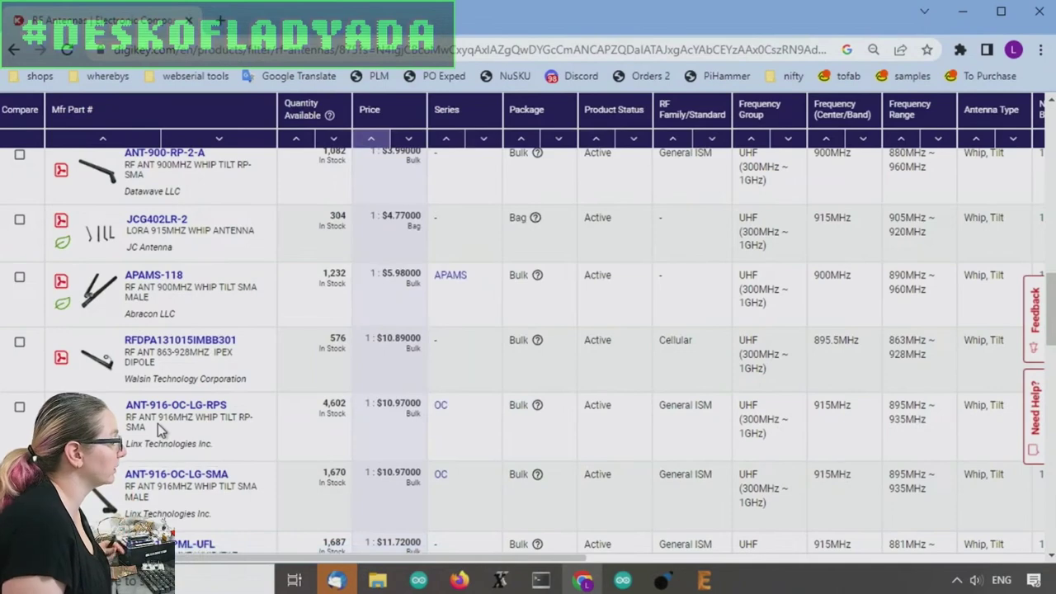
- Open the product page of the ANT-916-OC-LG-RPS antenna and view its enlarged photo
{"action": "left_click", "coordinate": [162, 406]}
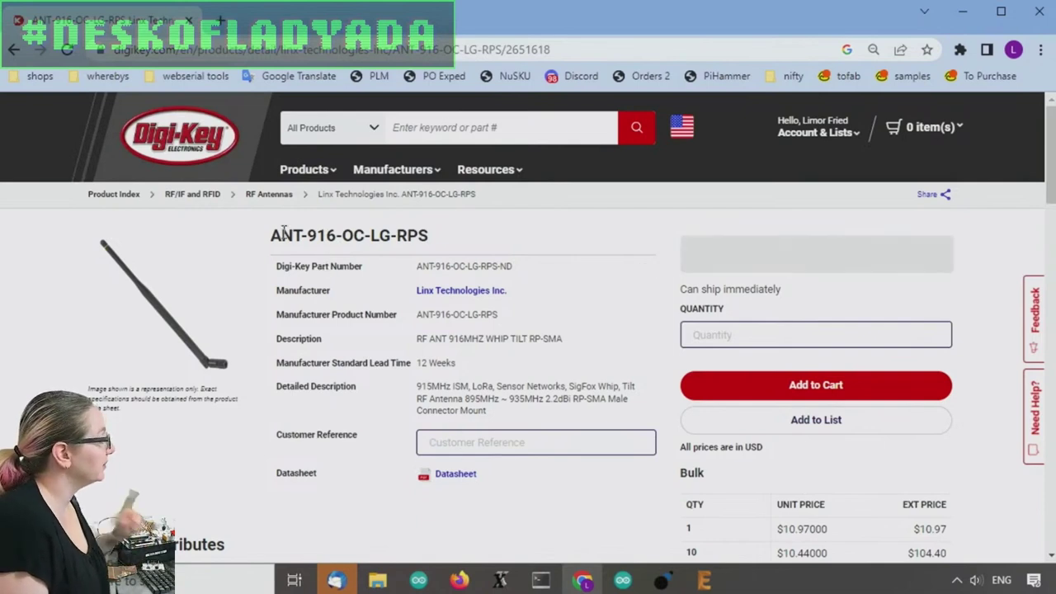
{"action": "left_click", "coordinate": [206, 337]}
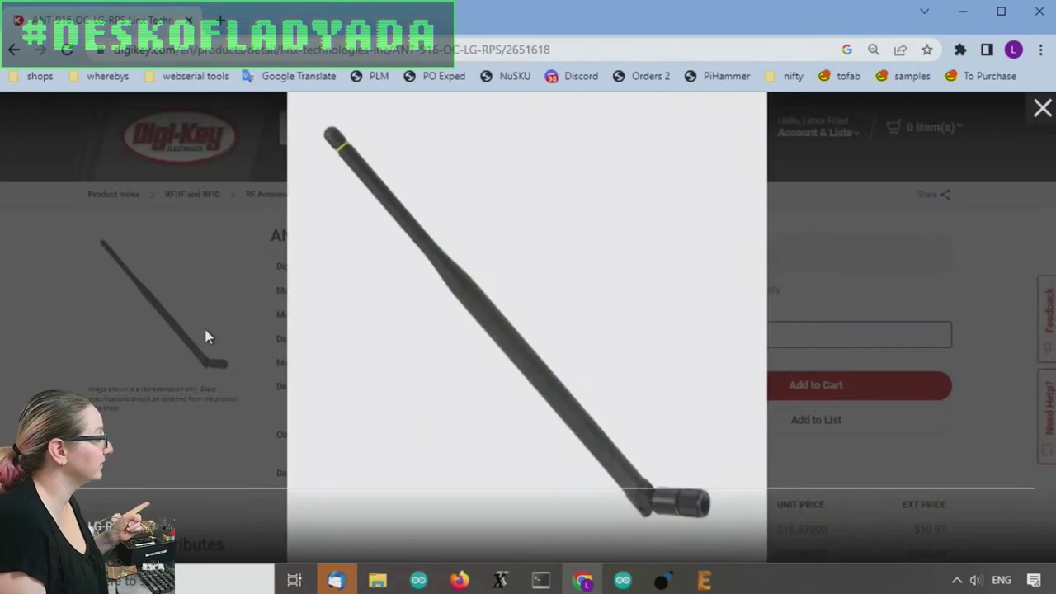
{"action": "left_click", "coordinate": [979, 117]}
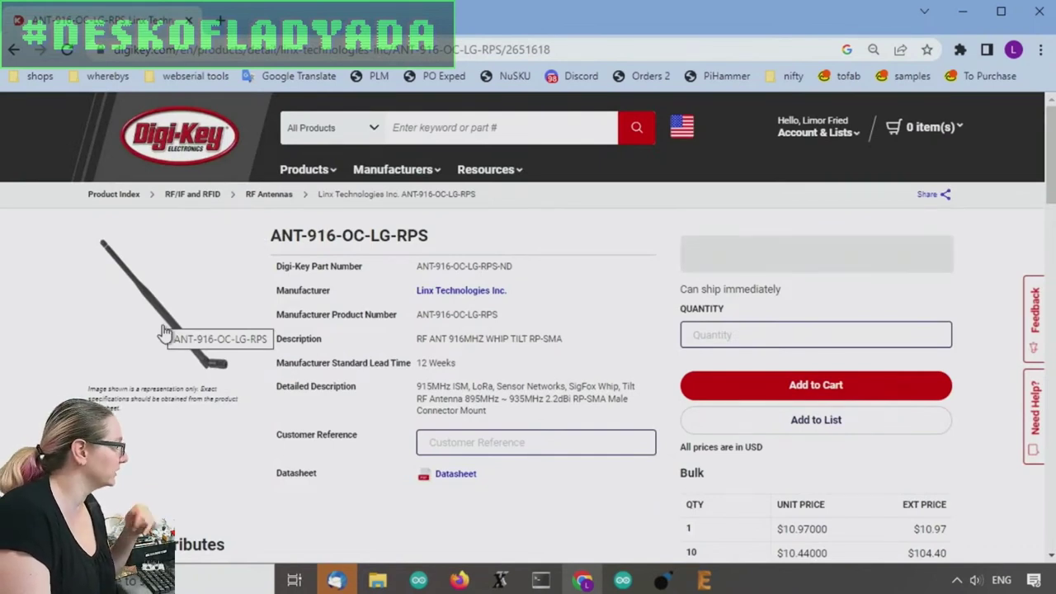
- Open the antenna's datasheet, review its dimensions, electrical specifications, ordering information and VSWR plot, and return to the product page
{"action": "left_click", "coordinate": [455, 473]}
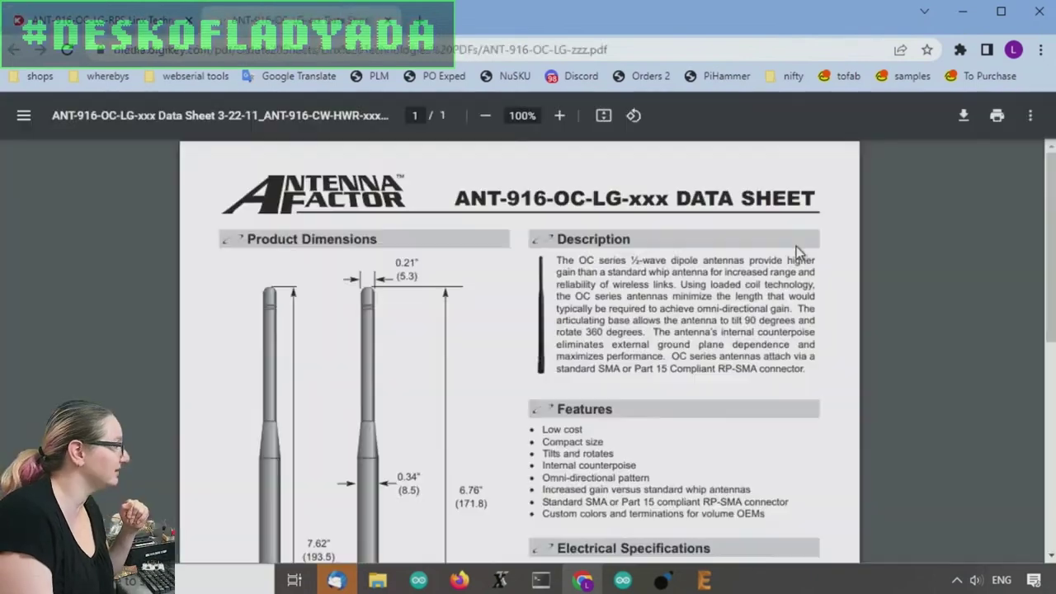
{"action": "scroll", "coordinate": [796, 248], "scroll_direction": "down", "scroll_amount": 10}
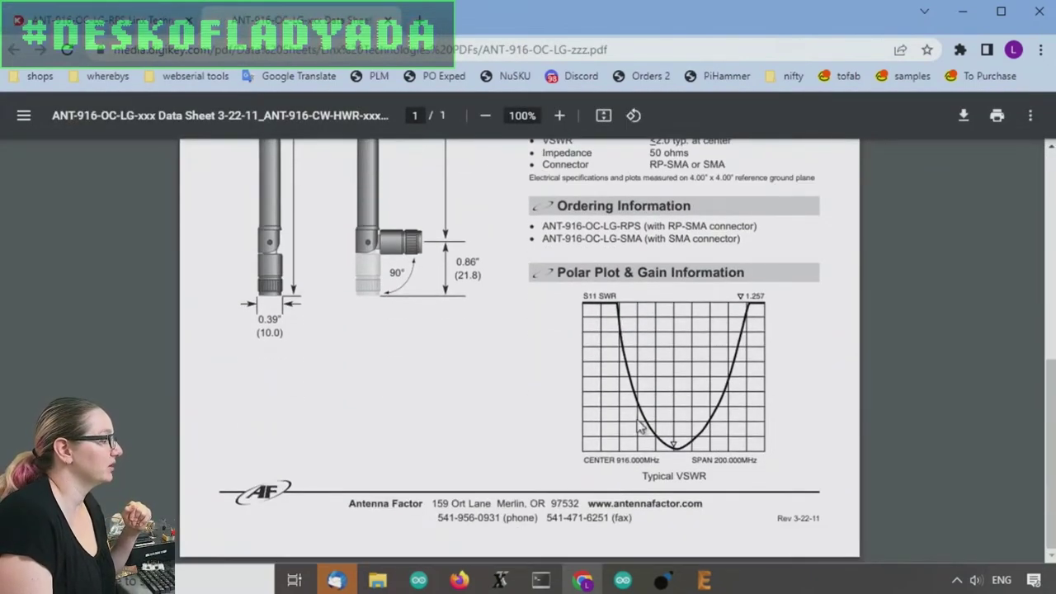
{"action": "scroll", "coordinate": [520, 395], "scroll_direction": "up", "scroll_amount": 1}
{"action": "scroll", "coordinate": [528, 384], "scroll_direction": "up", "scroll_amount": 7}
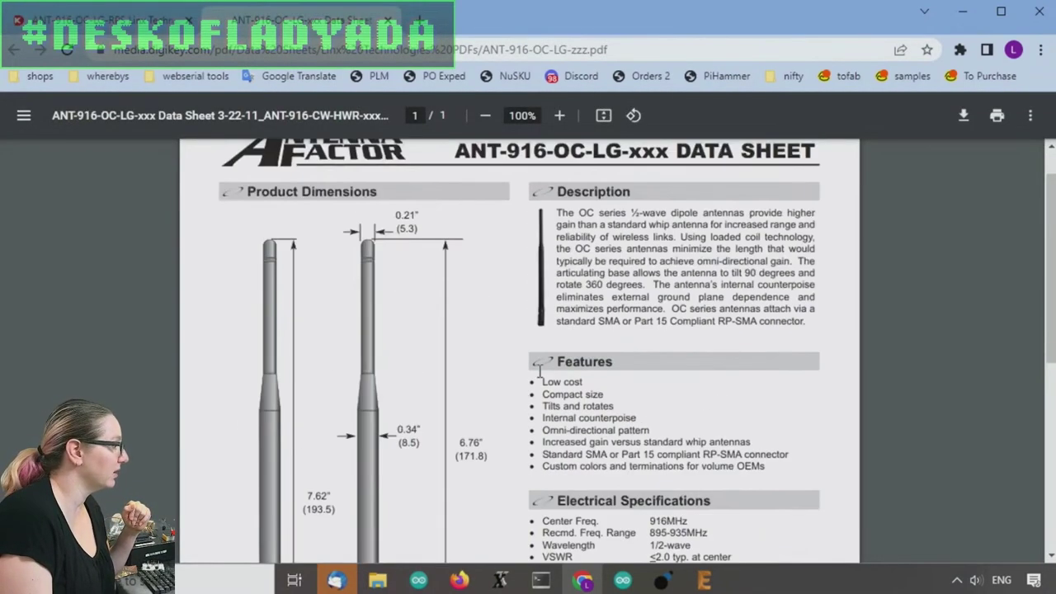
{"action": "scroll", "coordinate": [673, 444], "scroll_direction": "down", "scroll_amount": 3}
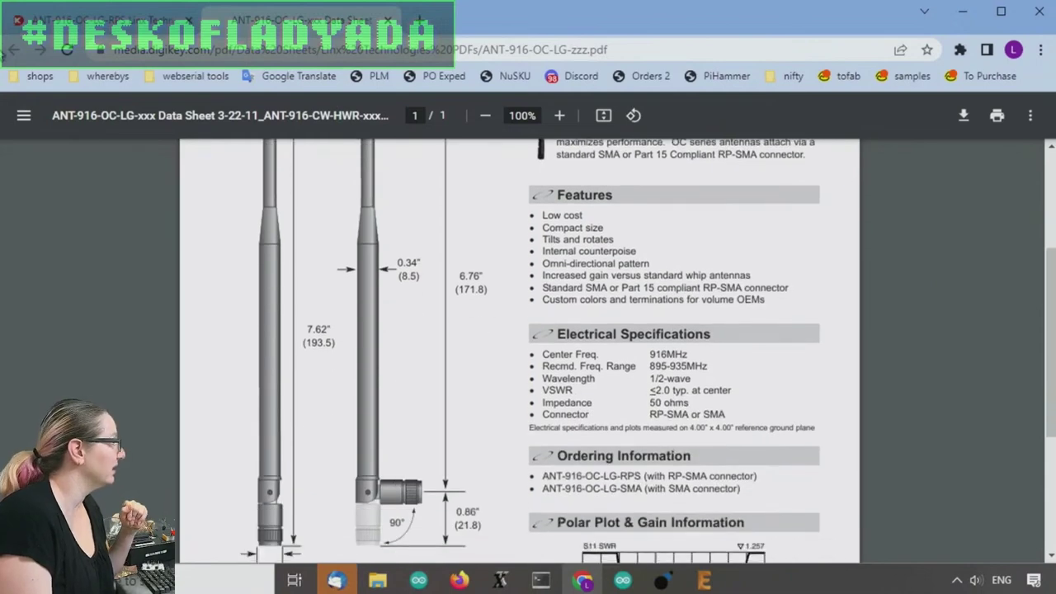
{"action": "left_click", "coordinate": [15, 50]}
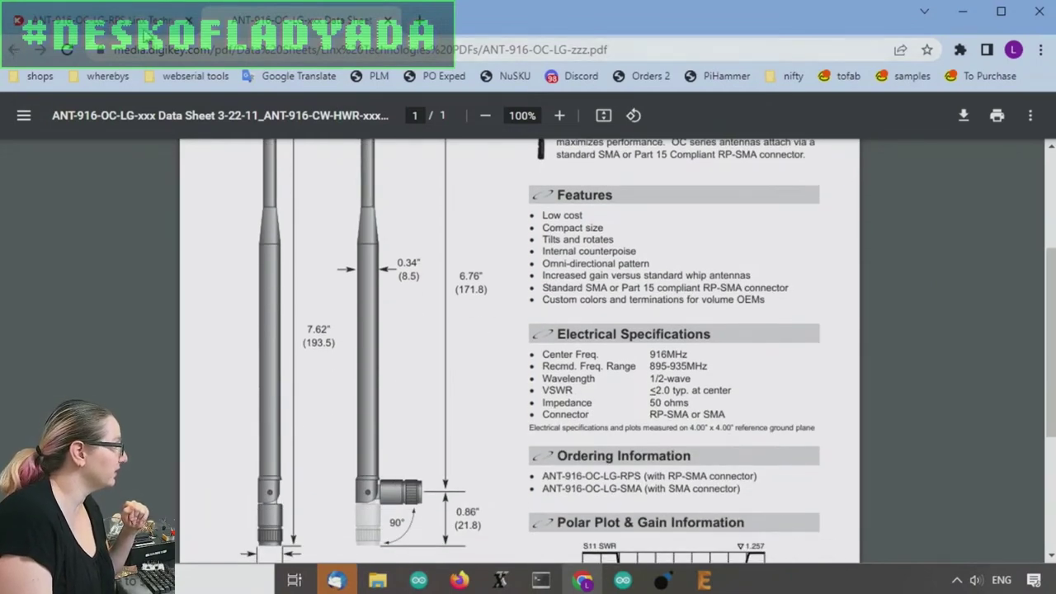
{"action": "scroll", "coordinate": [762, 311], "scroll_direction": "down", "scroll_amount": 1}
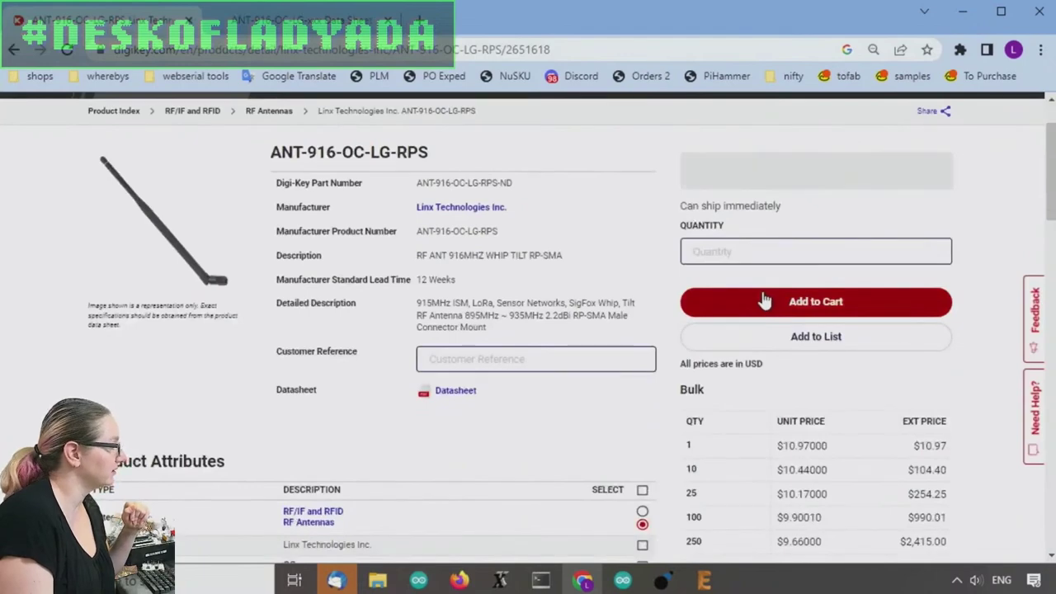